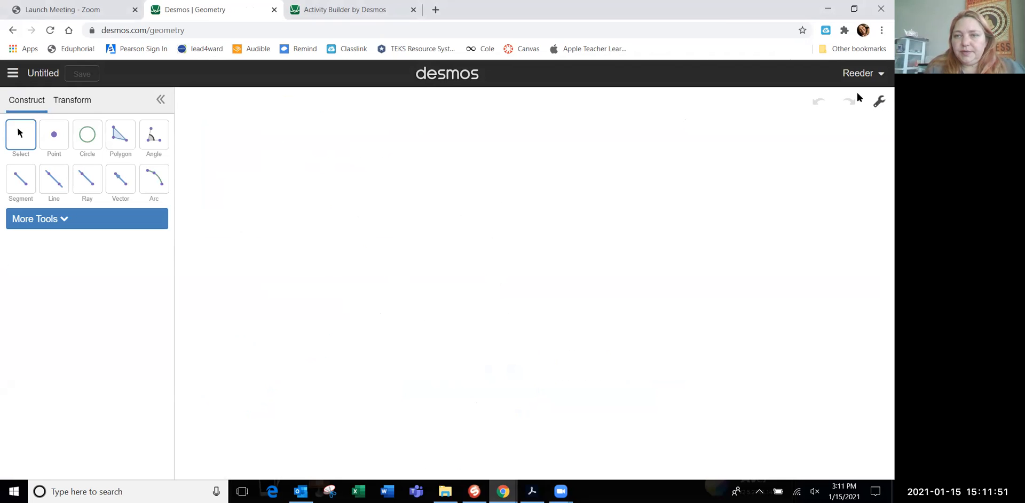
# Show the background grid and plot three points: a corner, one two squares right of it, and one two squares below it
pyautogui.click(878, 103)
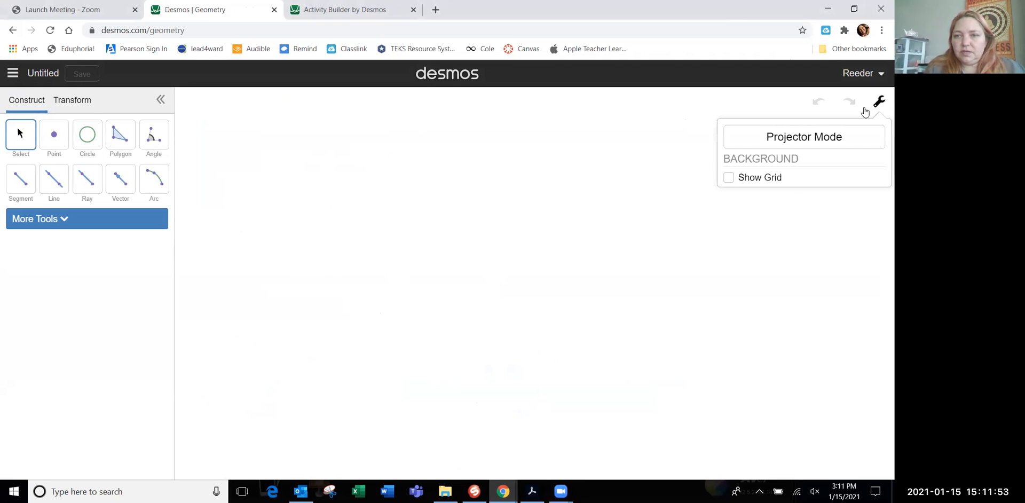
pyautogui.click(763, 176)
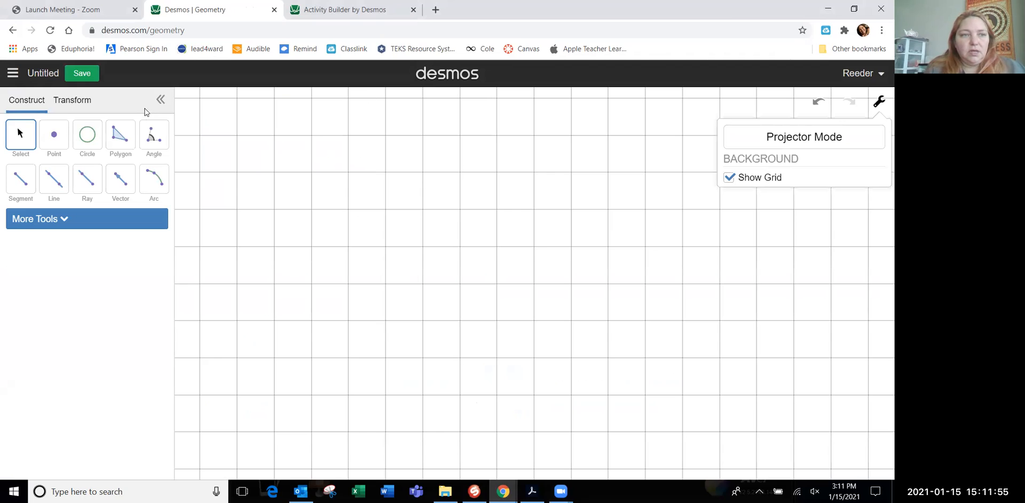
pyautogui.click(63, 134)
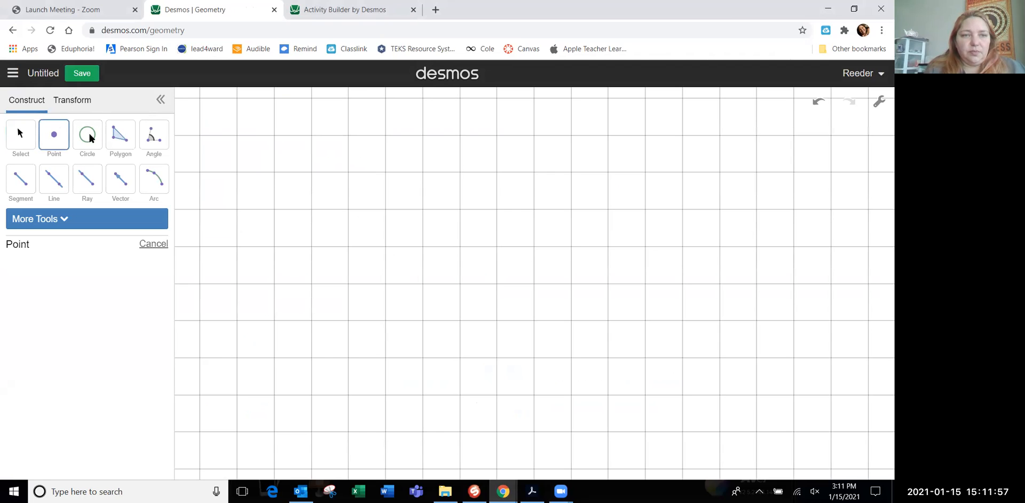
pyautogui.click(238, 136)
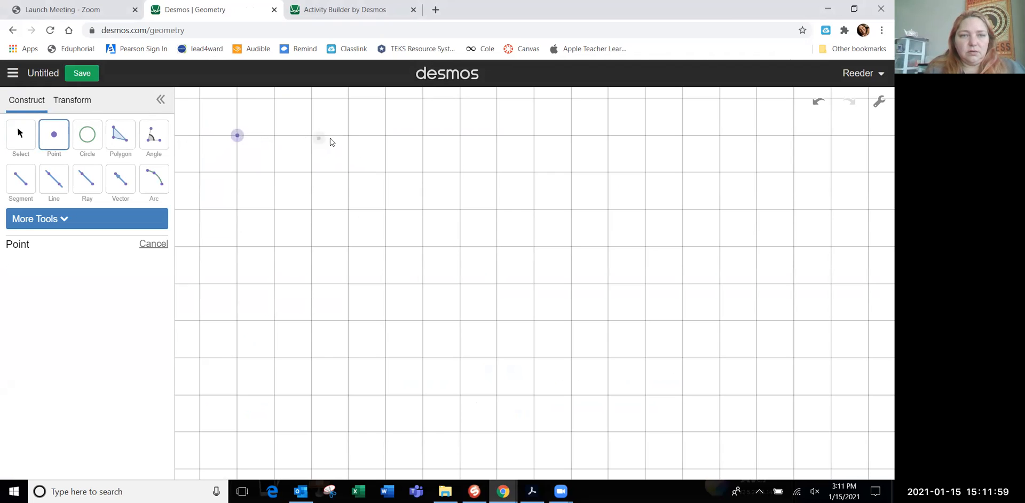
pyautogui.click(311, 136)
pyautogui.click(238, 210)
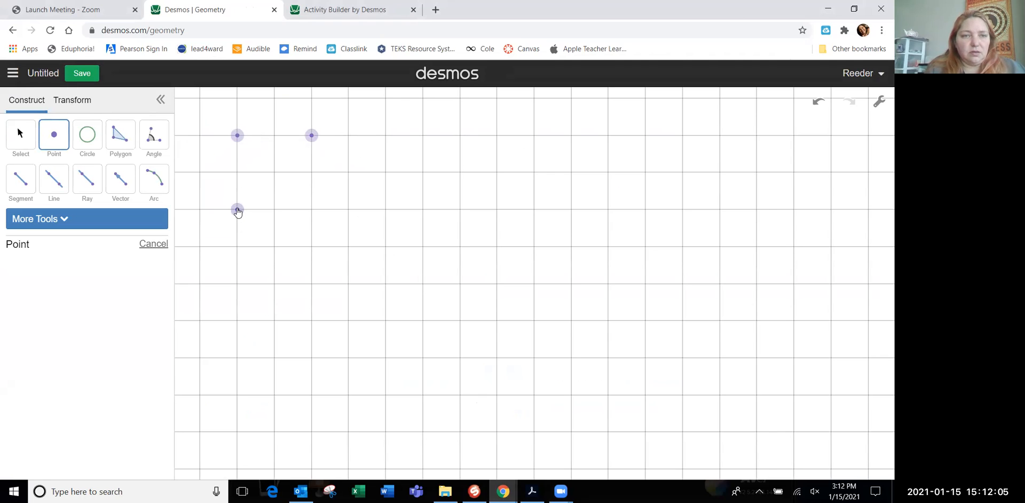
# Draw a zigzag of four connected segments from the corner point to the point two squares right of it
pyautogui.click(24, 185)
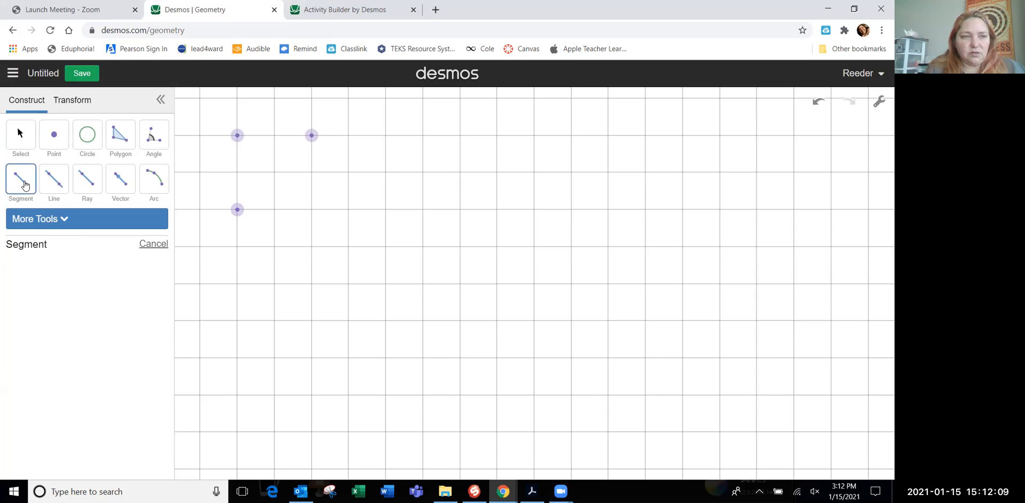
pyautogui.click(238, 137)
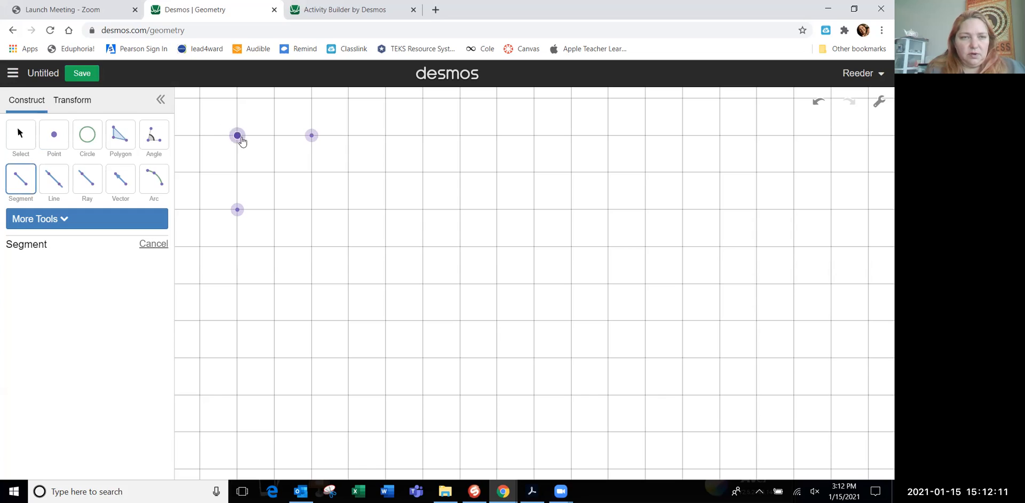
pyautogui.click(255, 155)
pyautogui.click(255, 155)
pyautogui.click(274, 137)
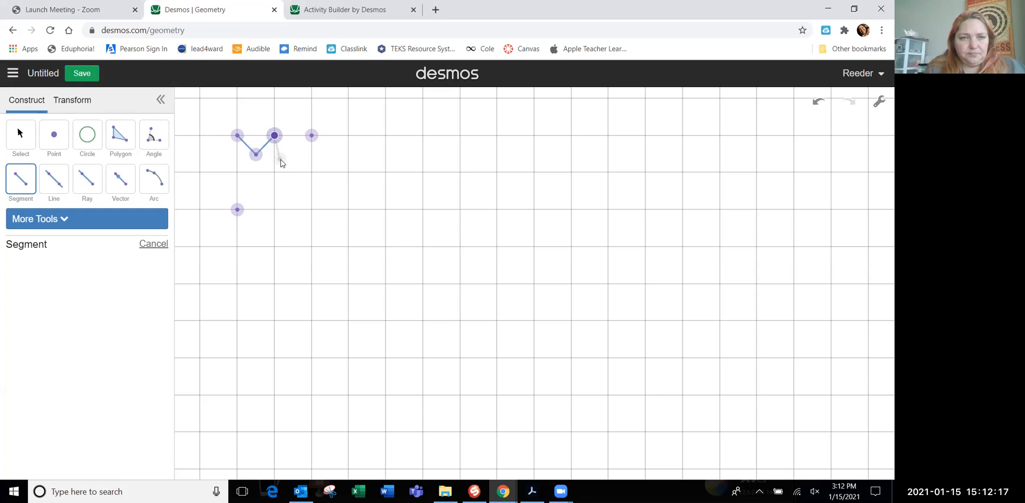
pyautogui.click(288, 175)
pyautogui.click(288, 176)
pyautogui.click(312, 136)
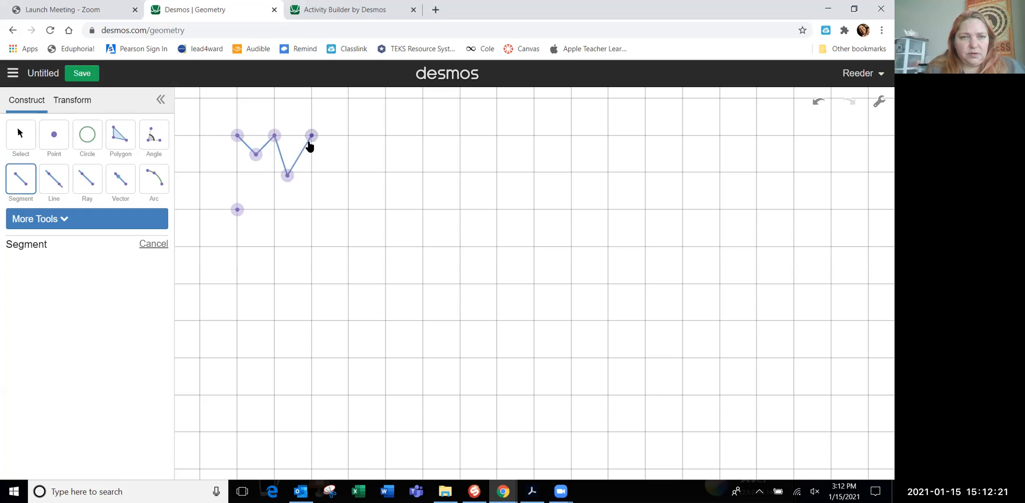
# Connect the corner point to the point two squares below it with two segments bending inward
pyautogui.click(238, 136)
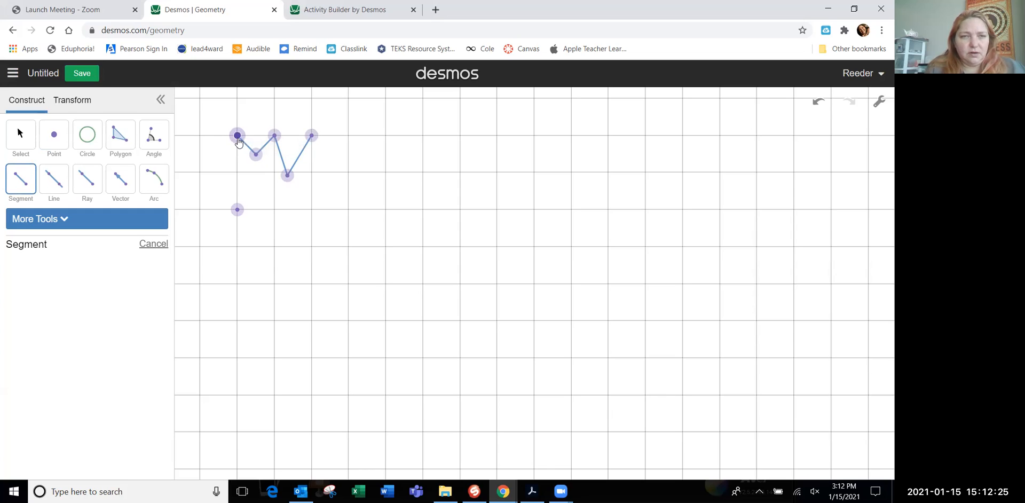
pyautogui.click(256, 181)
pyautogui.click(257, 183)
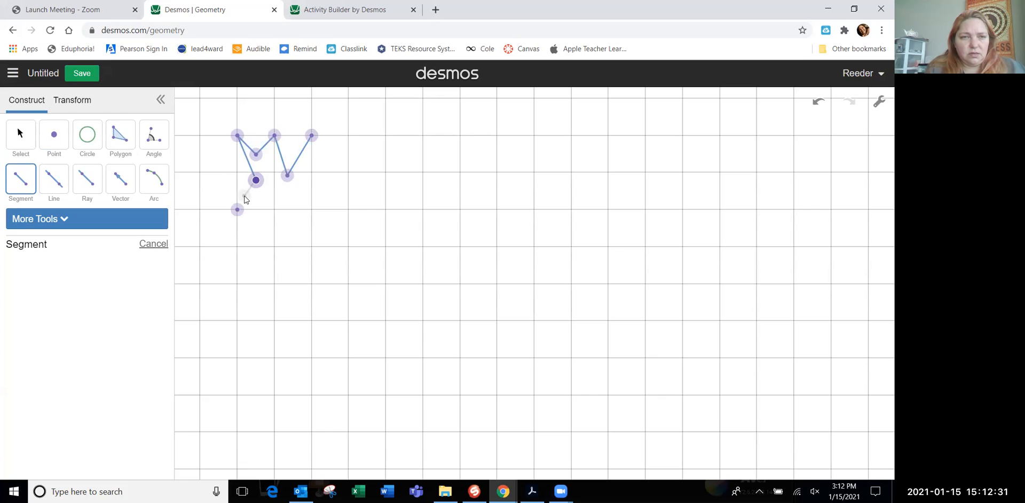
pyautogui.click(237, 209)
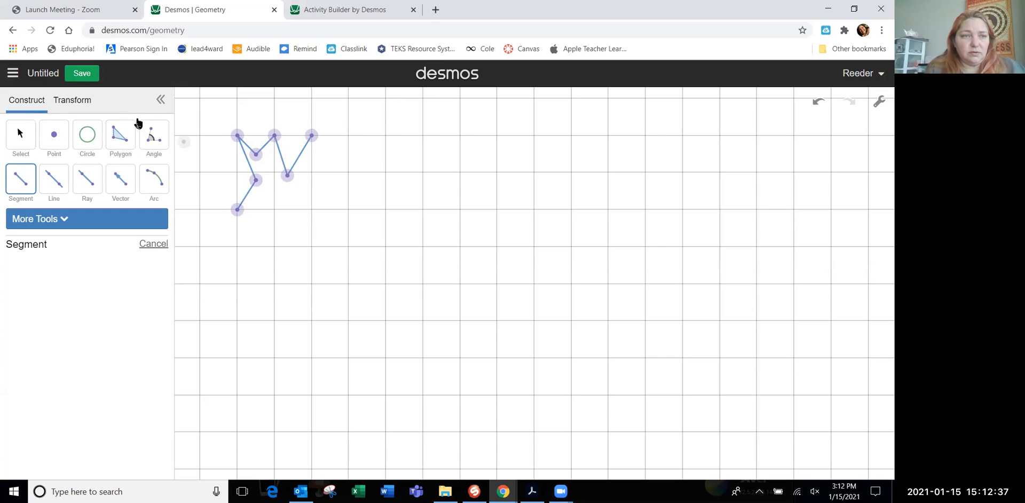
# Reshape the path by raising the zigzag's middle peak above the top points and shifting the inner vertices of both sides
pyautogui.click(18, 129)
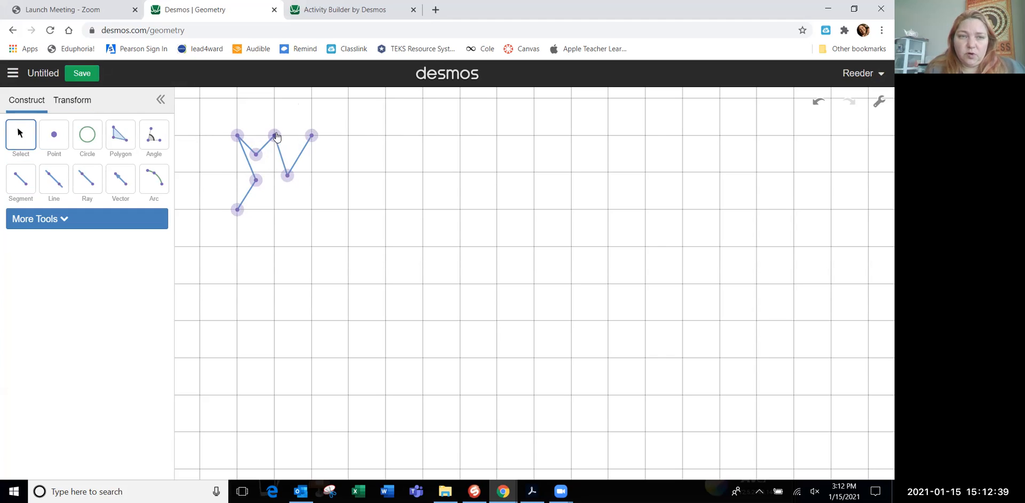
pyautogui.moveTo(276, 137); pyautogui.dragTo(291, 109)
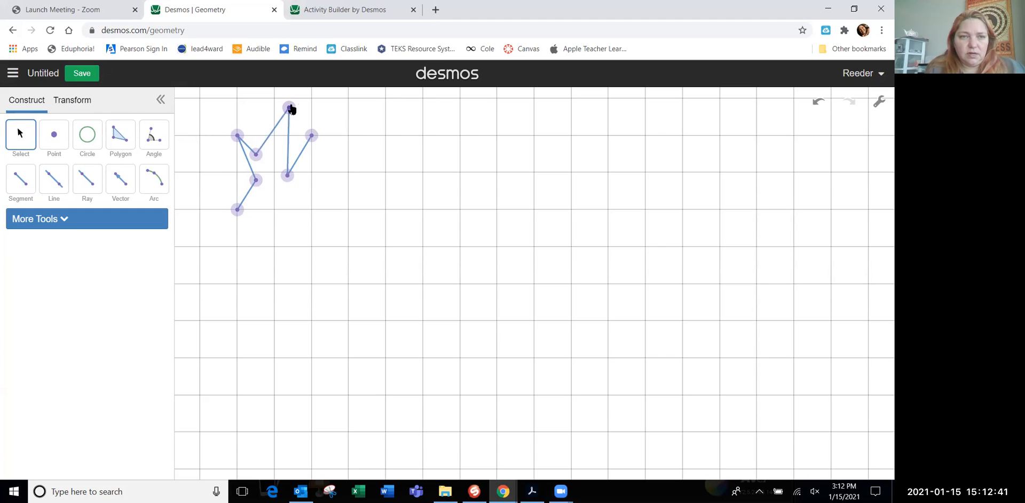
pyautogui.moveTo(288, 175); pyautogui.dragTo(260, 191)
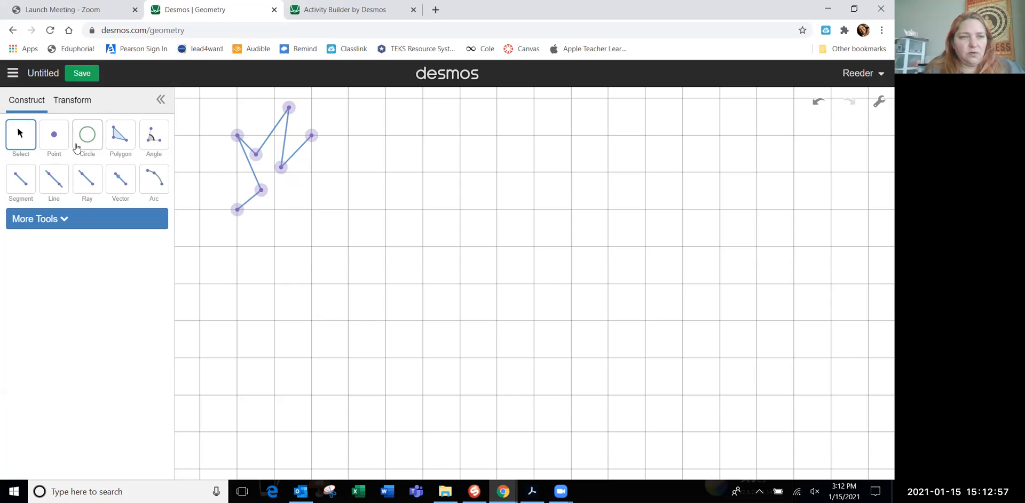
pyautogui.click(67, 220)
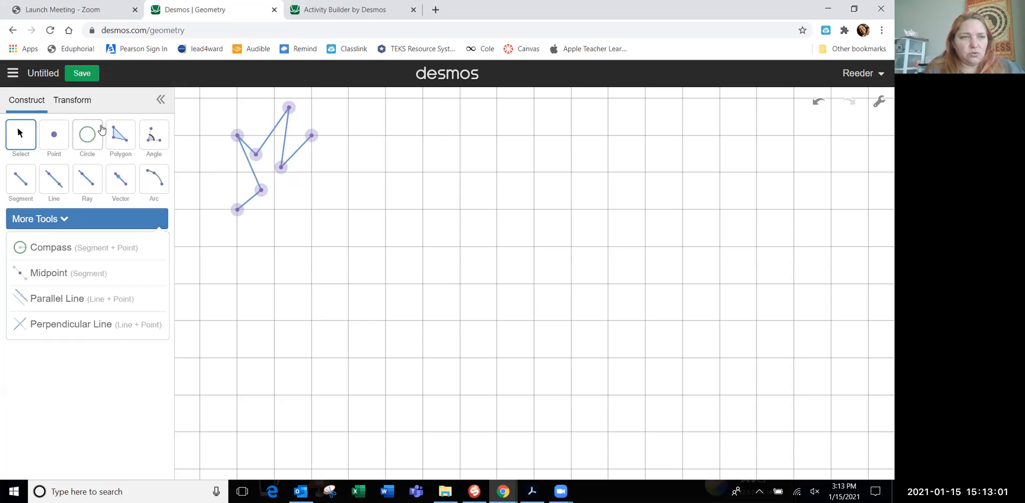
pyautogui.click(114, 114)
# Hide the four intermediate vertices of the path, keeping the three original grid points visible
pyautogui.click(255, 154)
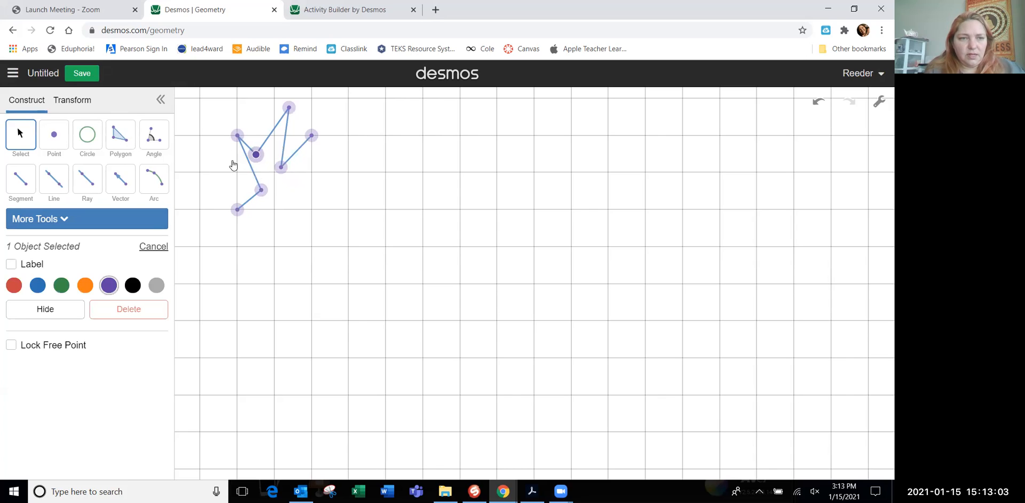
pyautogui.click(45, 310)
pyautogui.click(289, 109)
pyautogui.click(68, 308)
pyautogui.click(280, 169)
pyautogui.click(60, 311)
pyautogui.click(262, 191)
pyautogui.click(57, 311)
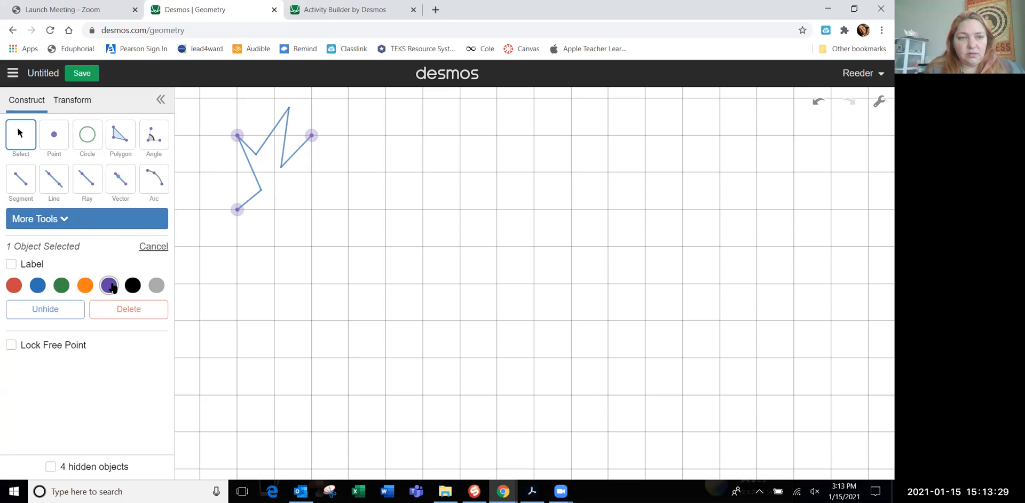
# Recolour the lowest segment, the zigzag's first segment and its third segment purple, and the zigzag's second segment orange
pyautogui.click(251, 199)
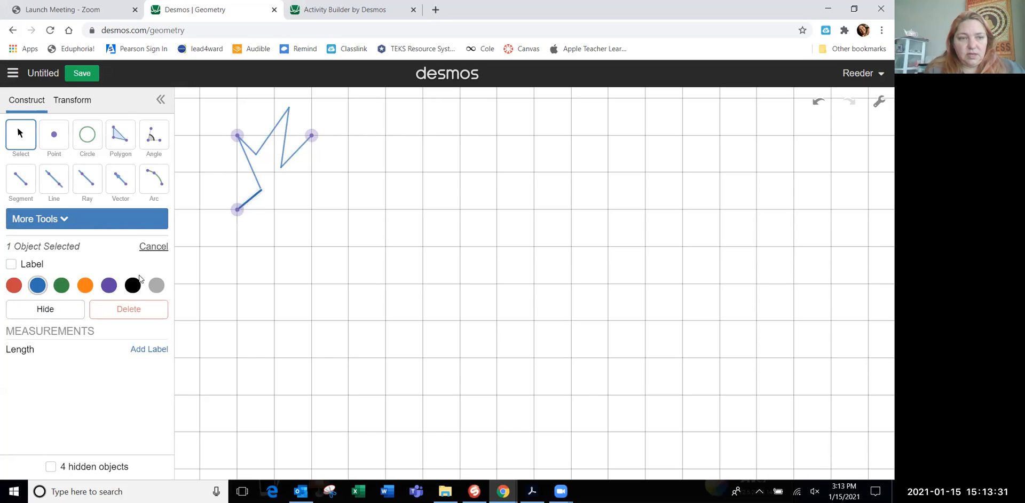
pyautogui.click(109, 285)
pyautogui.click(255, 179)
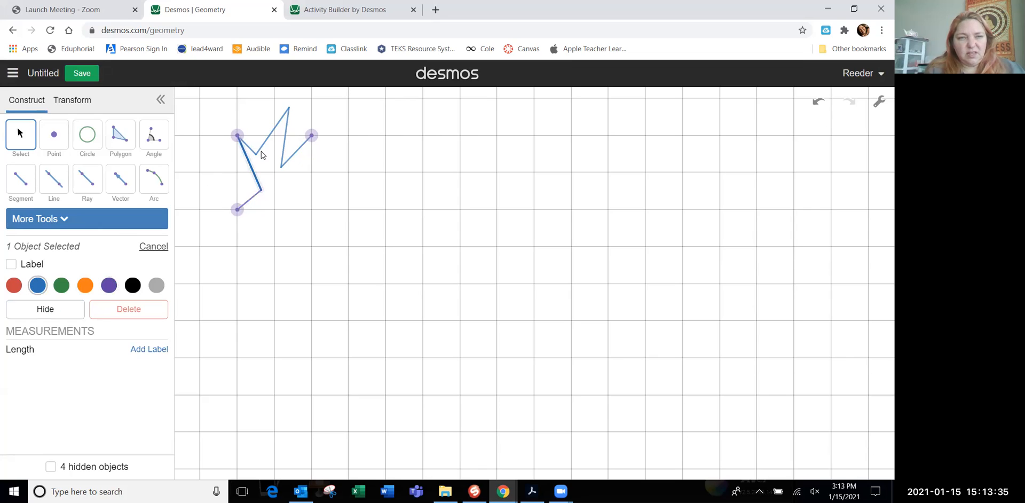
pyautogui.click(248, 145)
pyautogui.click(110, 286)
pyautogui.click(272, 133)
pyautogui.click(286, 137)
pyautogui.click(109, 286)
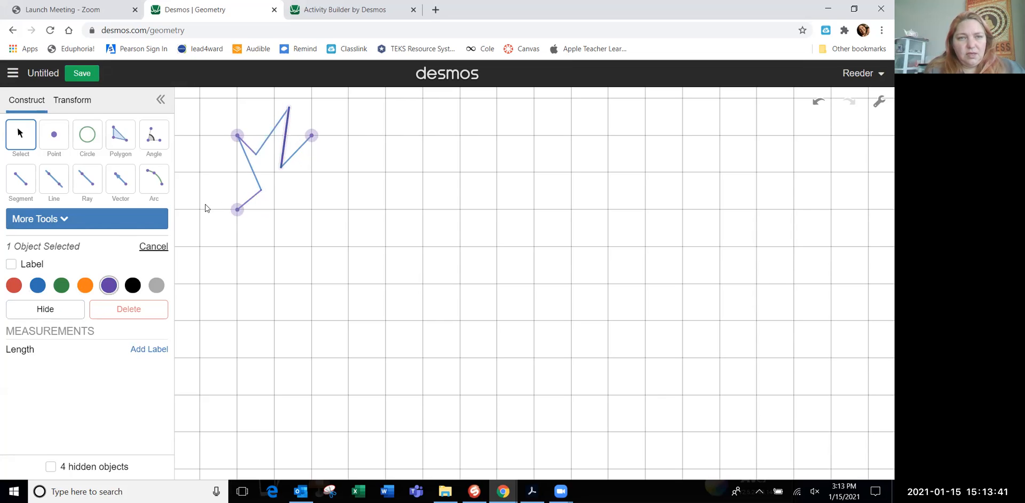
pyautogui.click(268, 144)
pyautogui.click(85, 285)
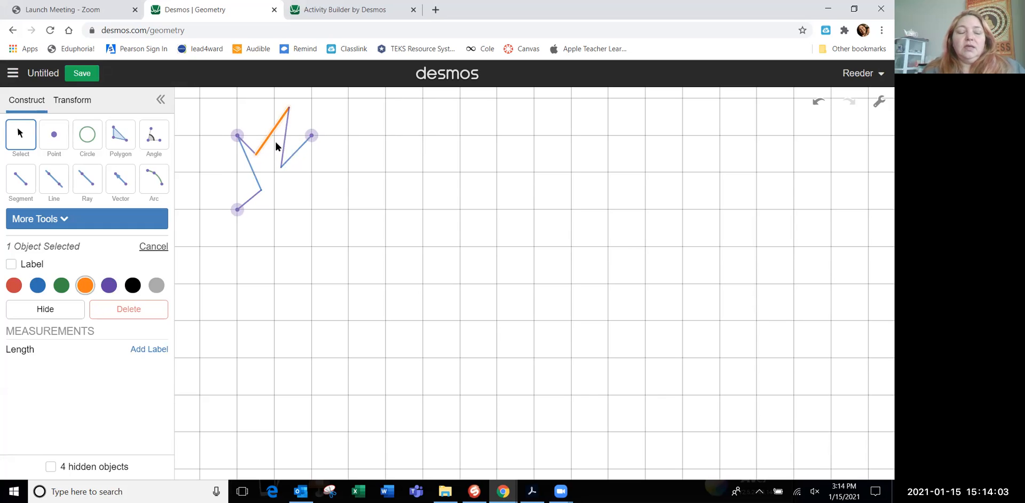
# Define a translation from the corner point to the point two squares right of it
pyautogui.click(80, 107)
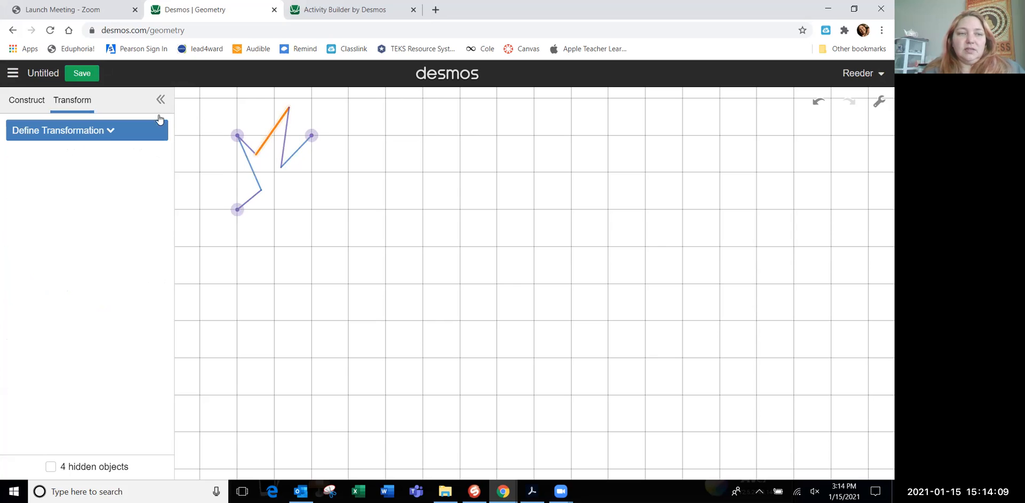
pyautogui.click(100, 134)
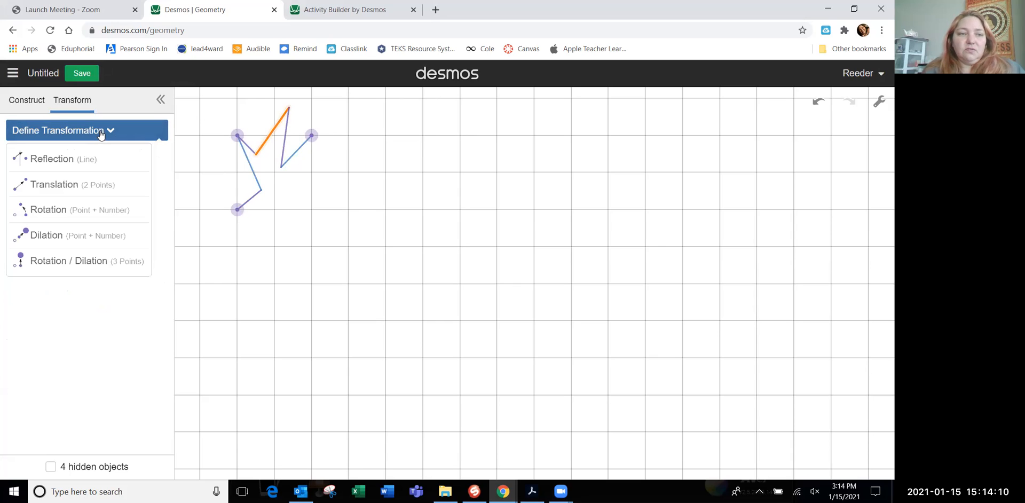
pyautogui.click(78, 184)
pyautogui.click(237, 135)
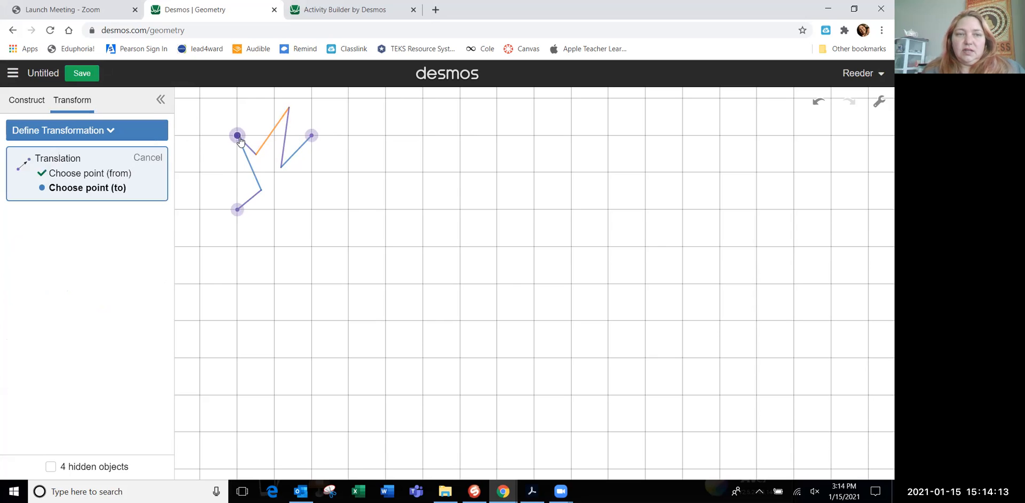
pyautogui.click(312, 136)
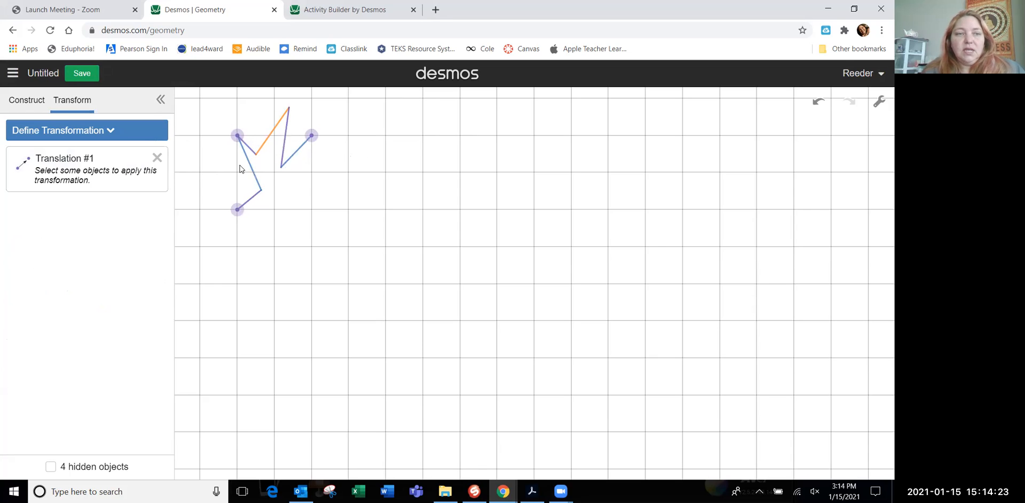
# Select all six segments and apply the horizontal translation repeatedly to make seven copies across the grid, undoing the extra eighth
pyautogui.click(249, 203)
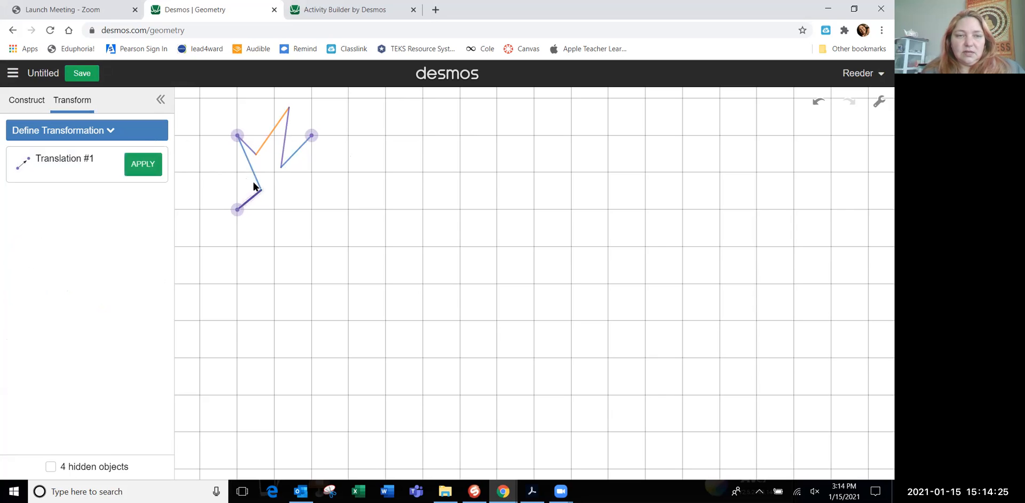
pyautogui.click(255, 180)
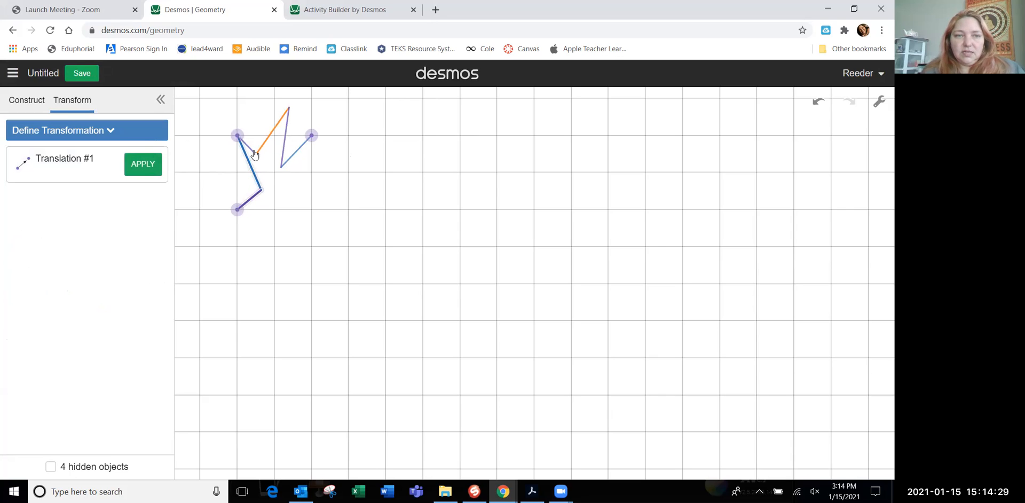
pyautogui.click(252, 151)
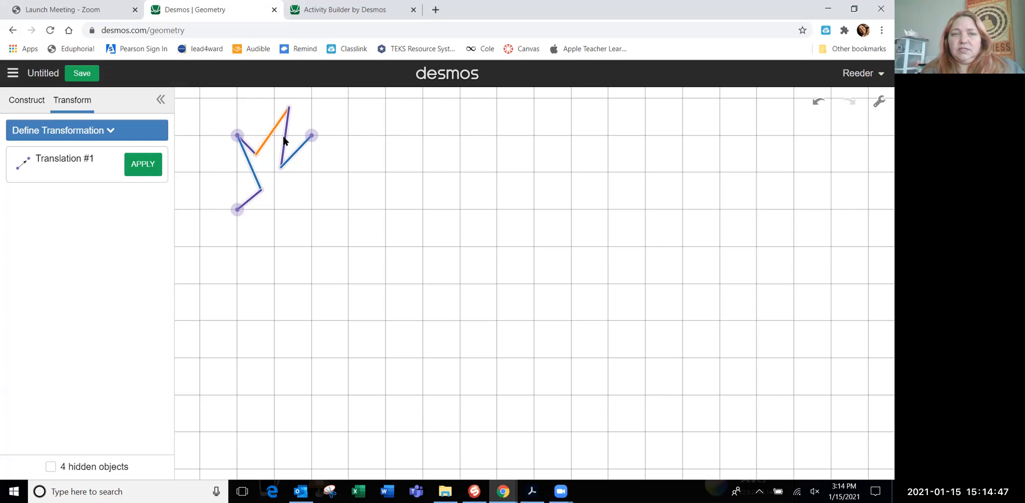
pyautogui.click(140, 166)
pyautogui.click(140, 166)
pyautogui.click(140, 166)
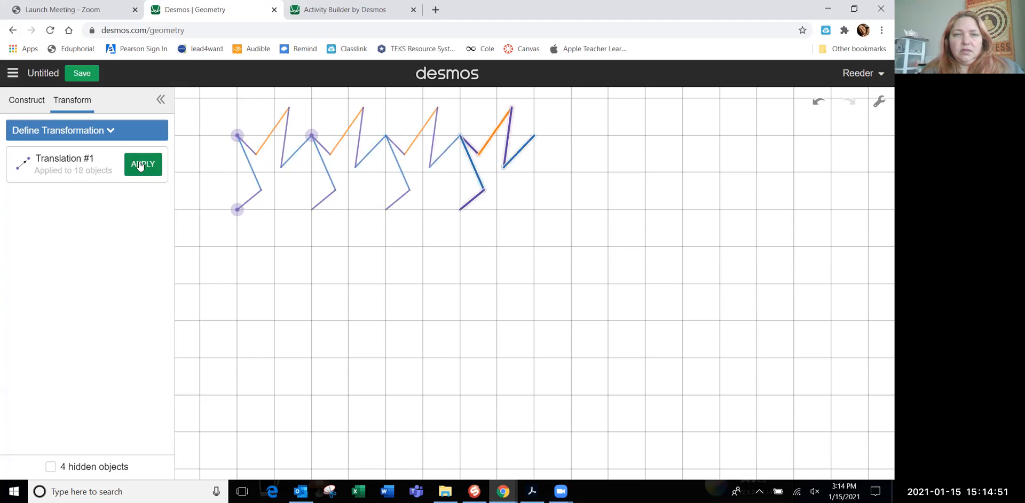
pyautogui.click(140, 166)
pyautogui.click(140, 166)
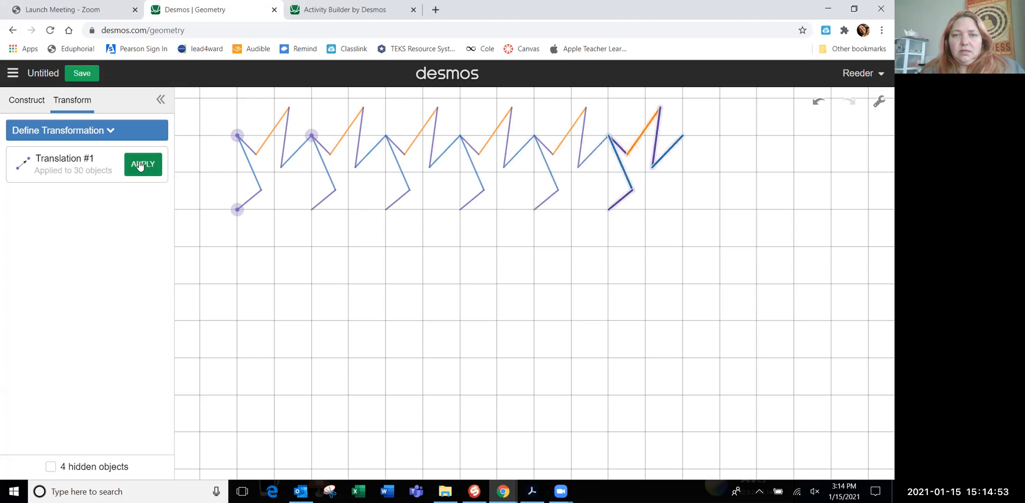
pyautogui.click(140, 166)
pyautogui.click(140, 165)
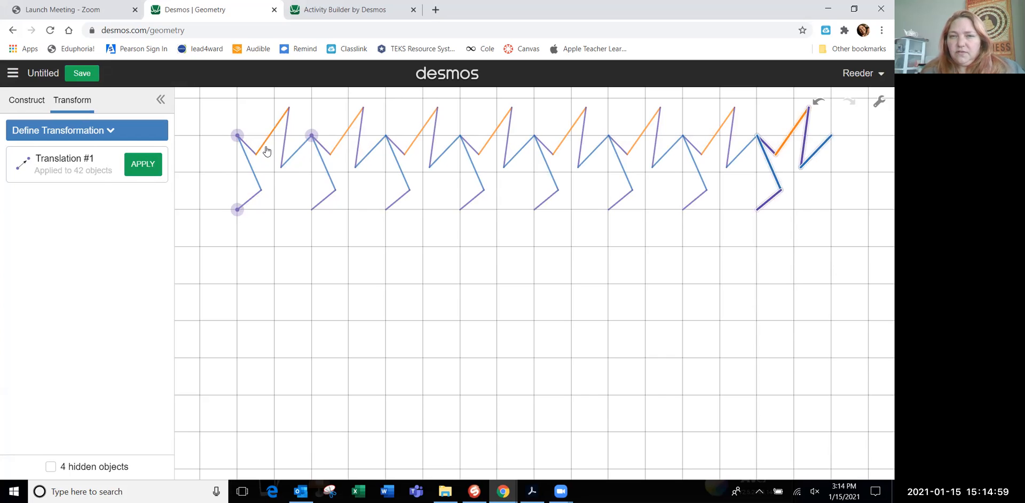
pyautogui.click(140, 165)
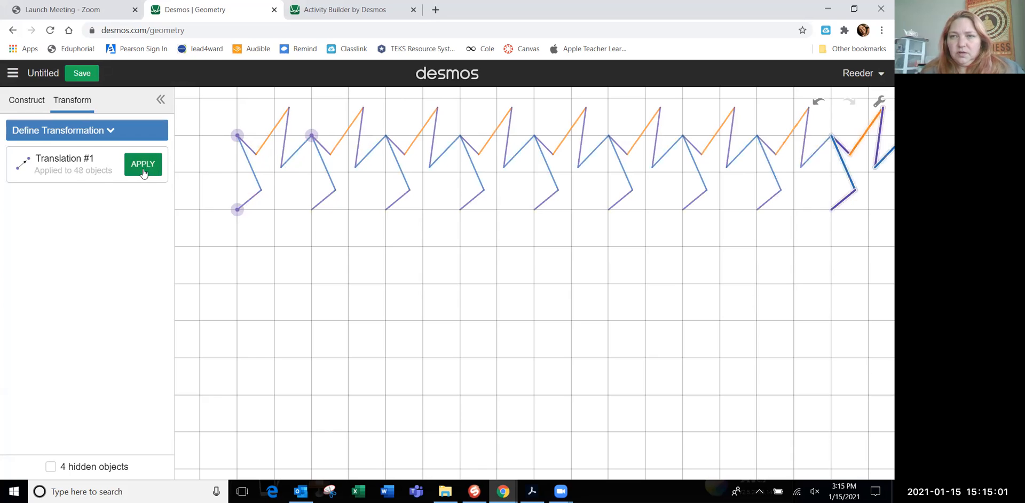
pyautogui.click(816, 107)
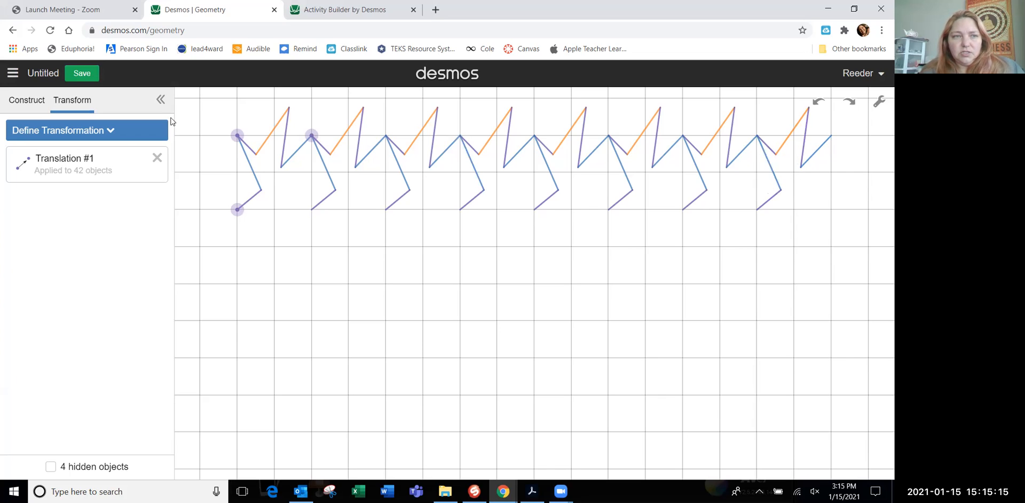
# Define another translation from the original corner point to the point two squares right of it
pyautogui.click(110, 132)
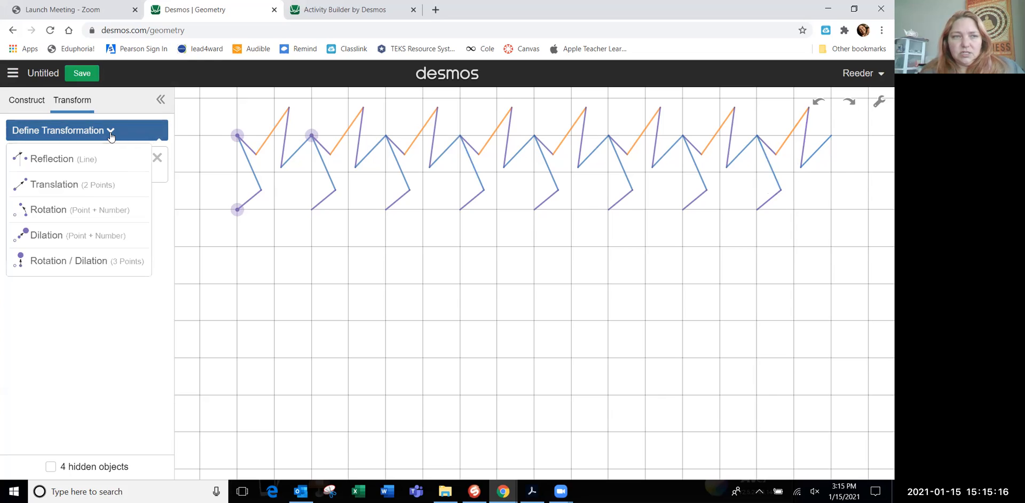
pyautogui.click(82, 190)
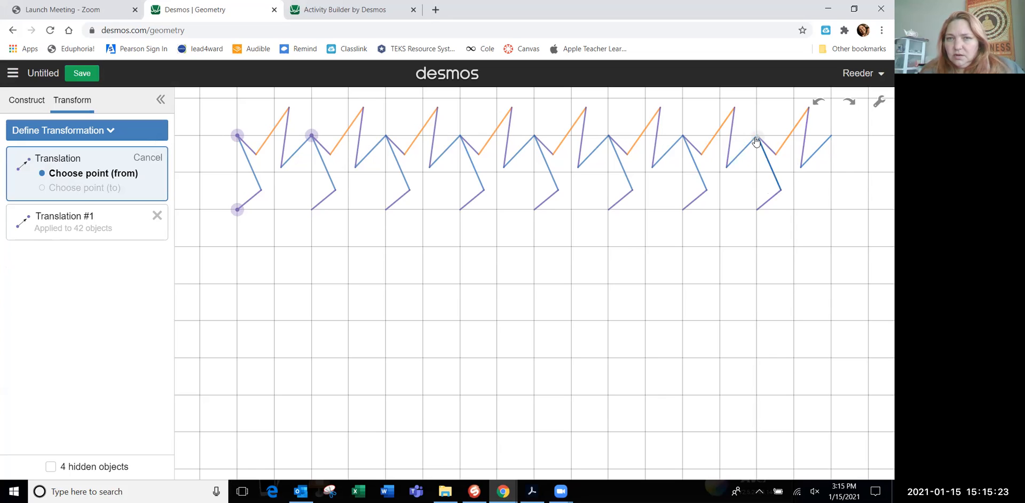
pyautogui.click(237, 136)
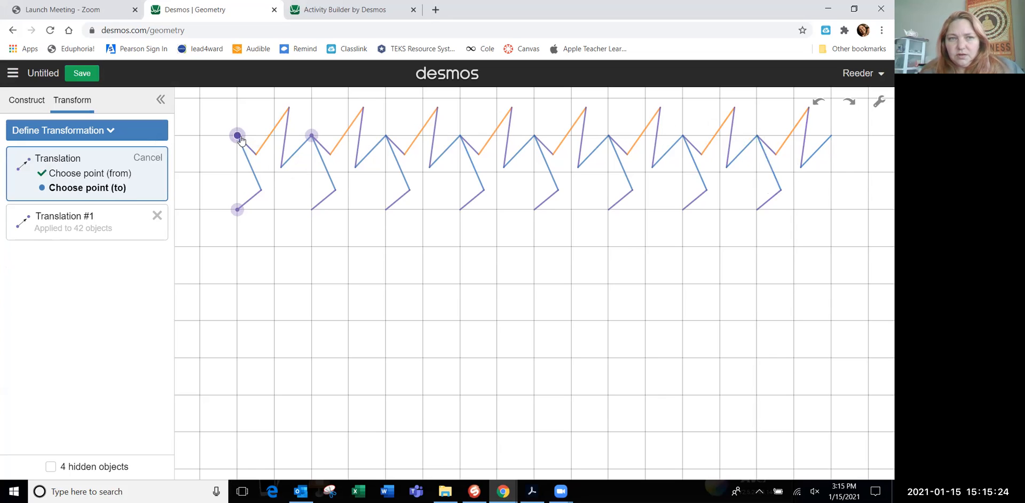
pyautogui.click(311, 137)
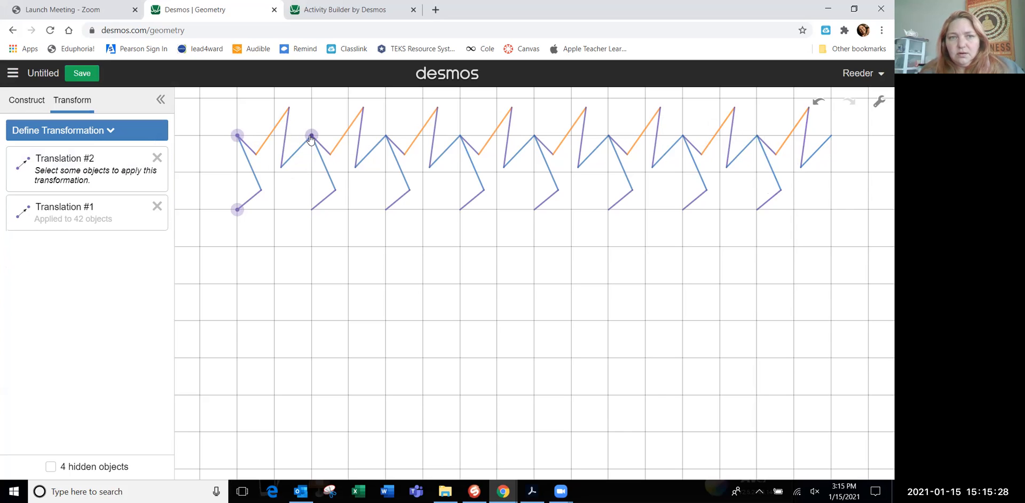
# Select the two segments of the row's last vertical side and translate them once to close the final tile
pyautogui.click(766, 154)
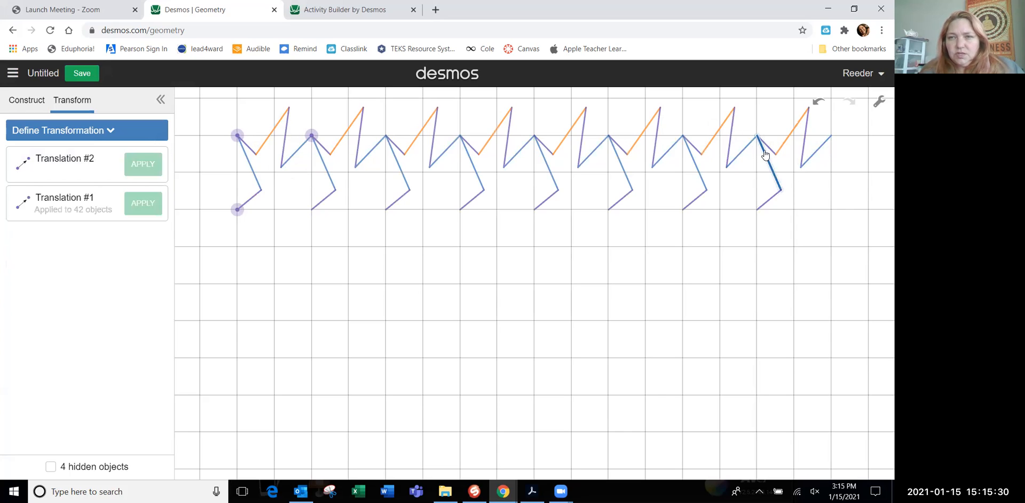
pyautogui.click(769, 200)
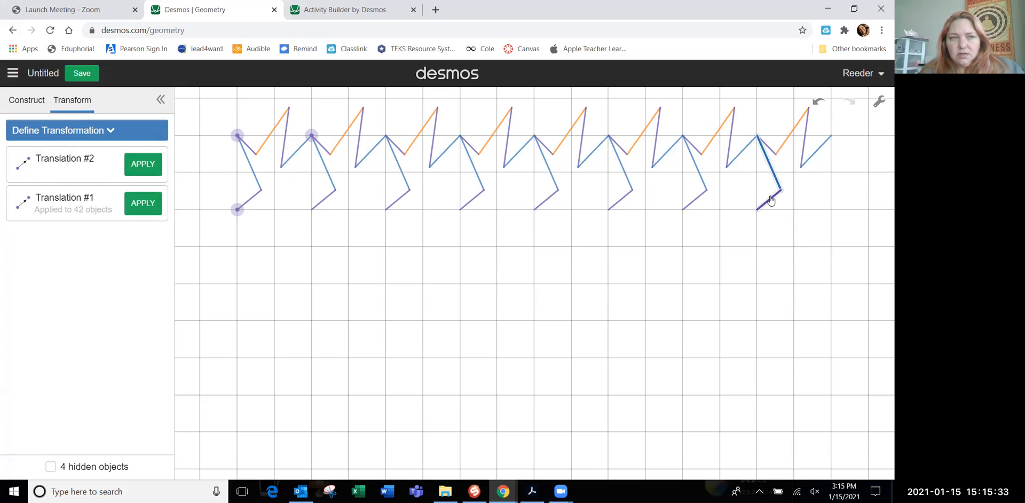
pyautogui.click(147, 168)
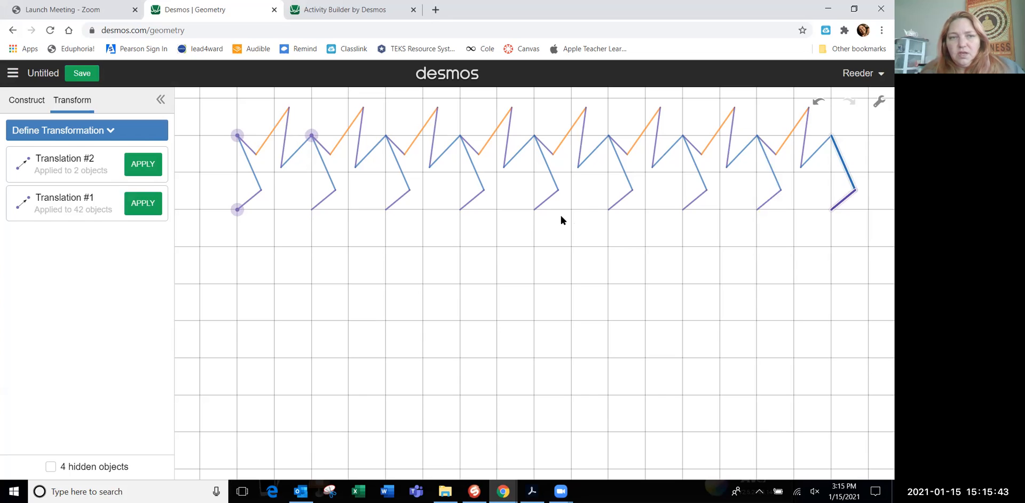
pyautogui.click(279, 233)
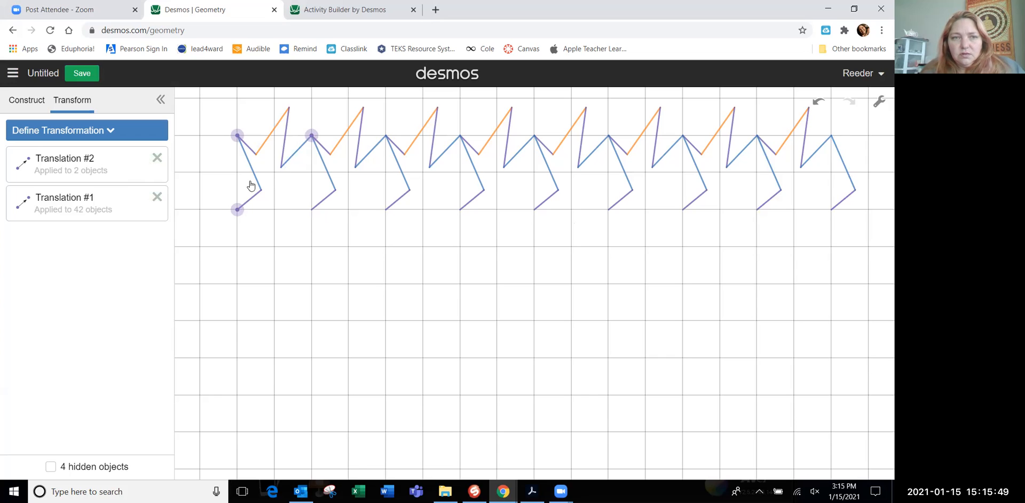
# Define a translation from the original corner point to the point two squares below it
pyautogui.click(91, 130)
pyautogui.click(70, 185)
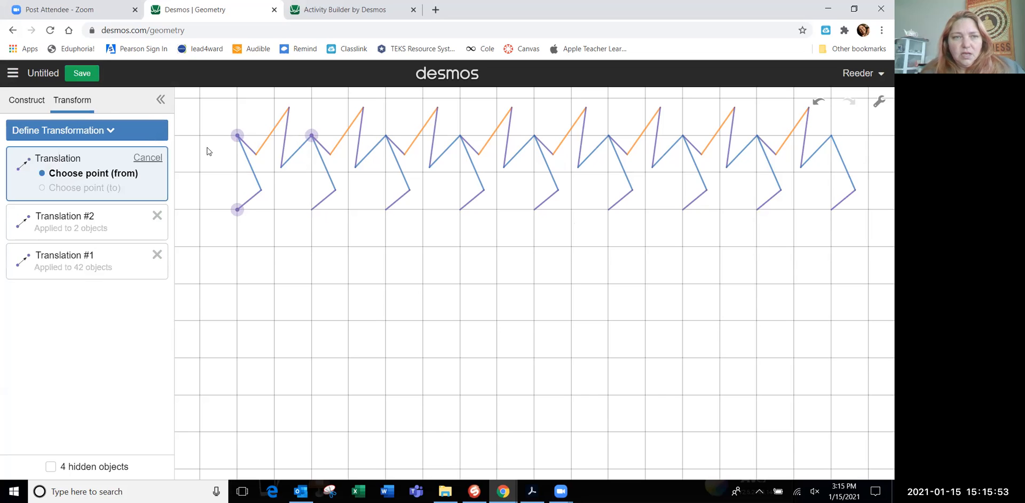
pyautogui.click(238, 137)
pyautogui.click(238, 209)
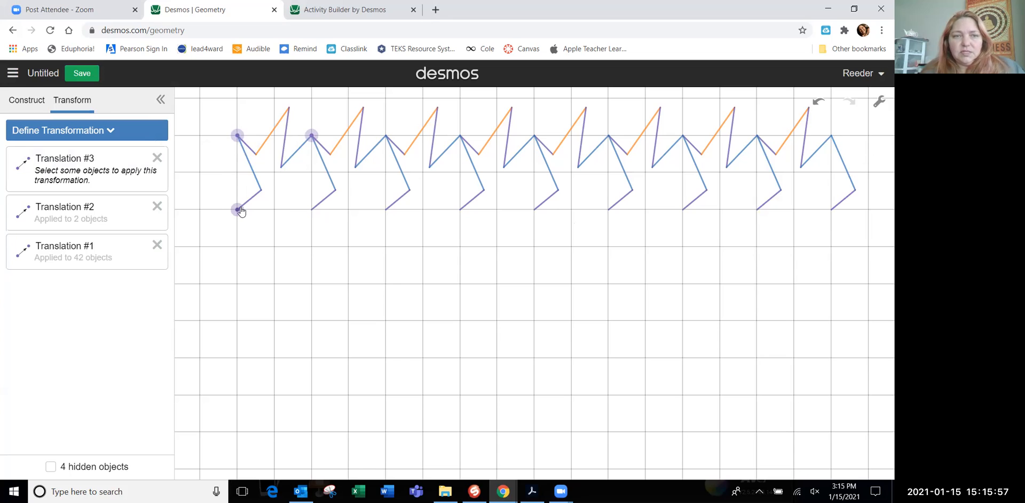
# Select the whole row of segments and points and apply the downward translation four times, then clear the selection
pyautogui.hotkey('ctrl', 'a')
pyautogui.click(285, 202)
pyautogui.hotkey('ctrl', 'a')
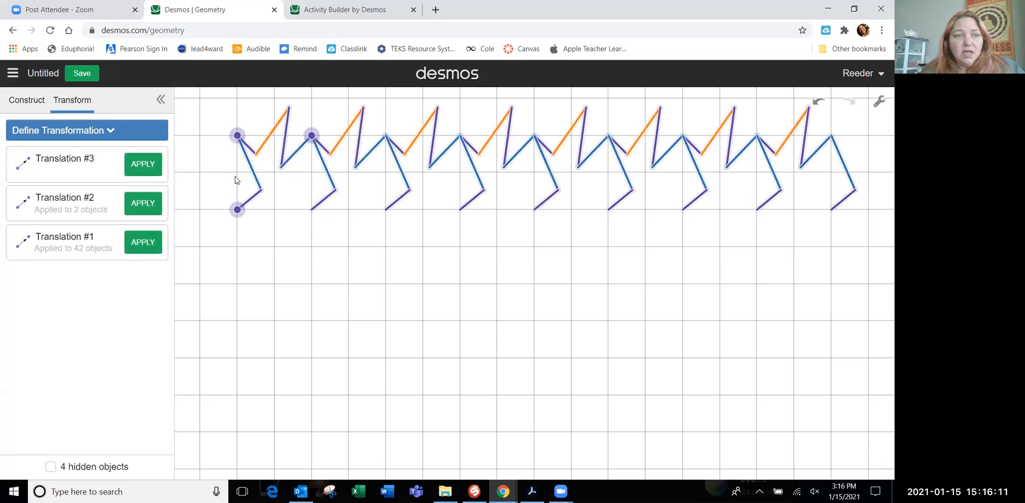
pyautogui.click(152, 167)
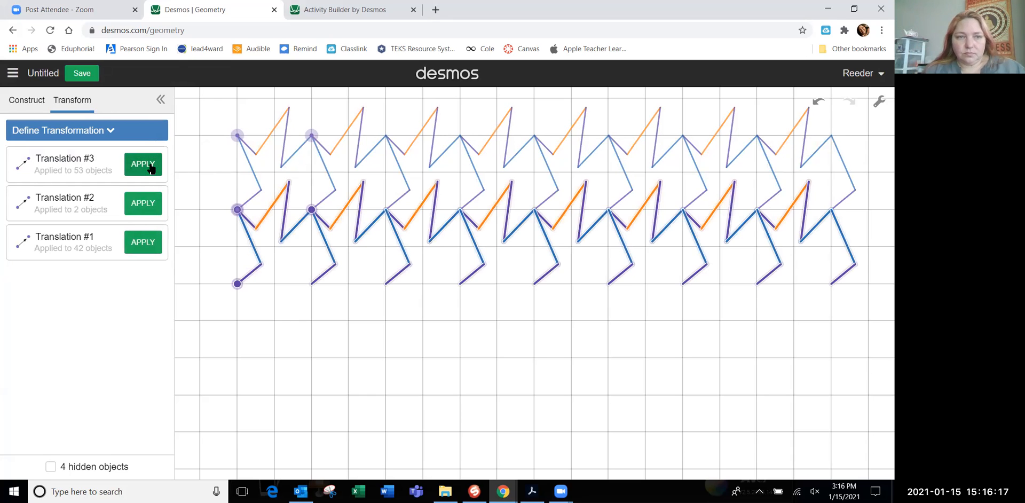
pyautogui.click(151, 167)
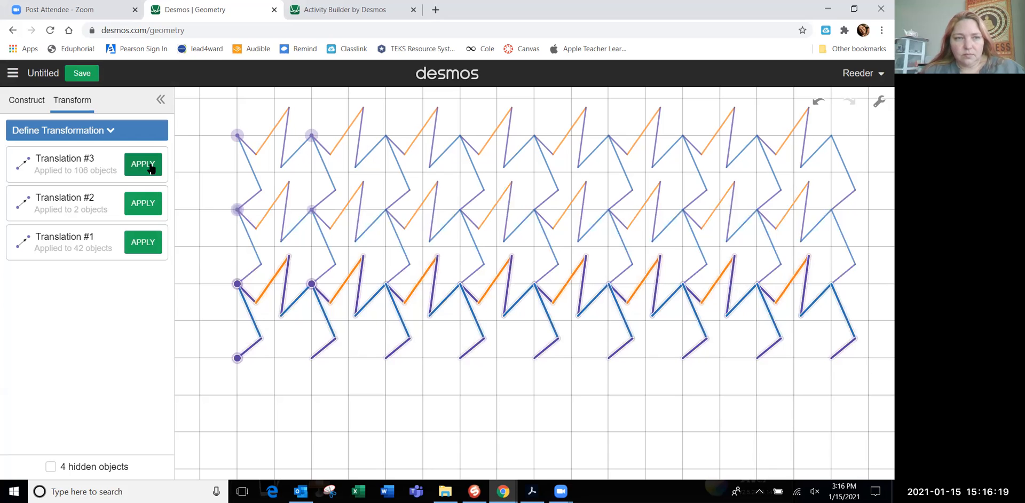
pyautogui.click(151, 168)
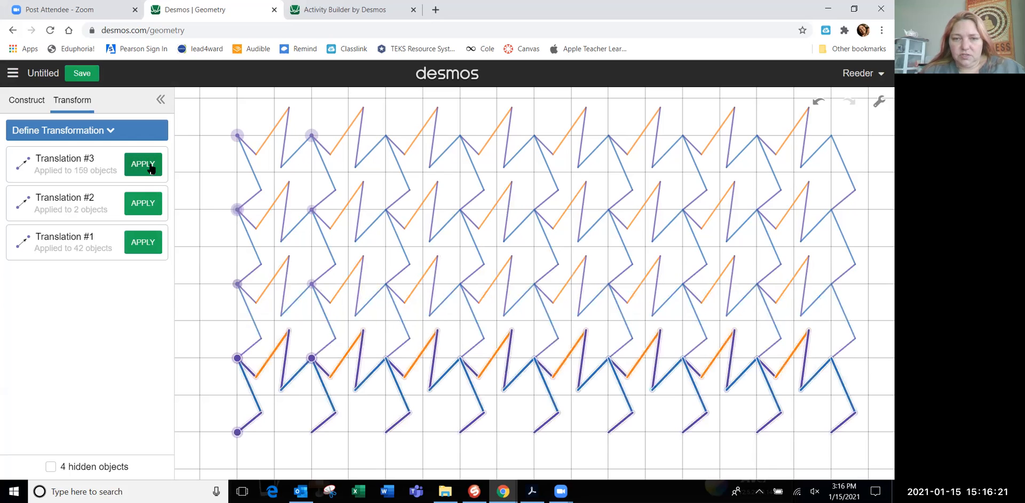
pyautogui.click(151, 168)
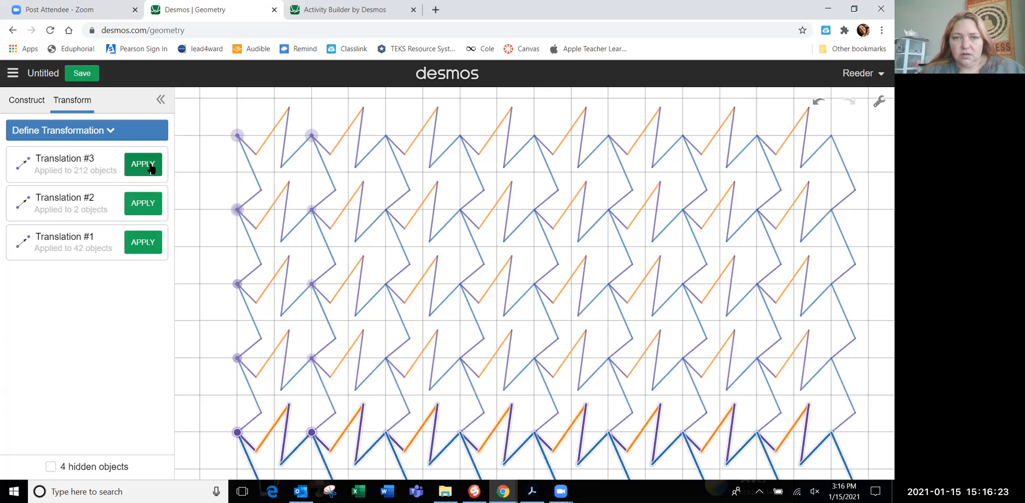
pyautogui.click(231, 313)
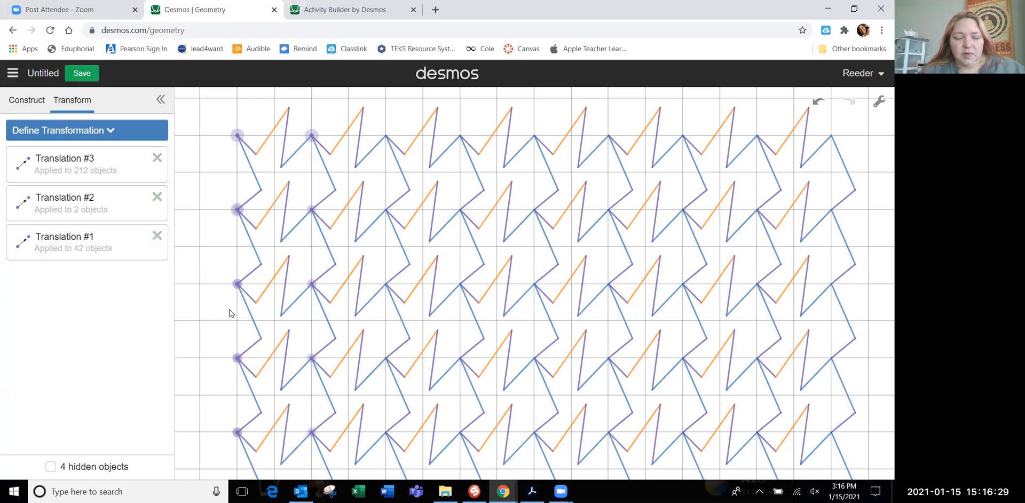
# Define a translation from the lowest row's first corner point to the point two squares below it
pyautogui.hotkey('ctrl', 'a')
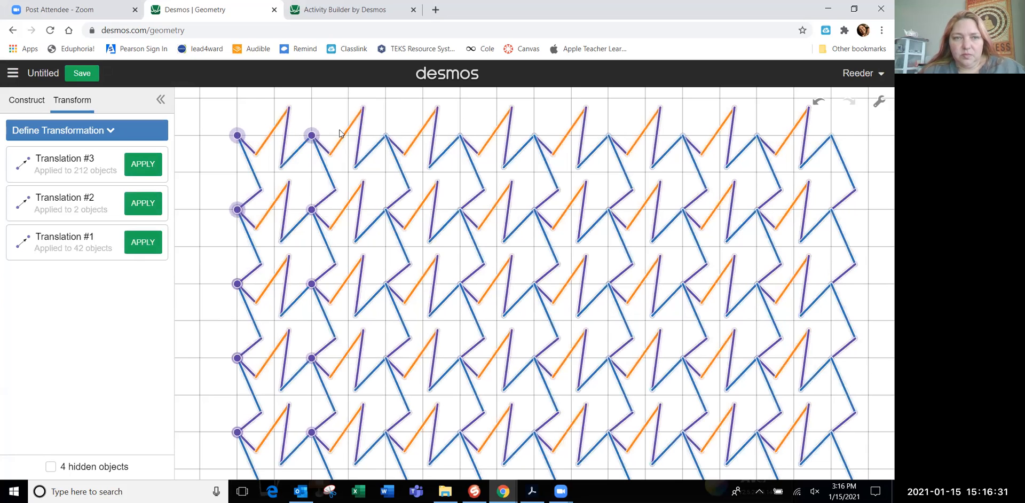
pyautogui.moveTo(343, 136); pyautogui.dragTo(307, 84)
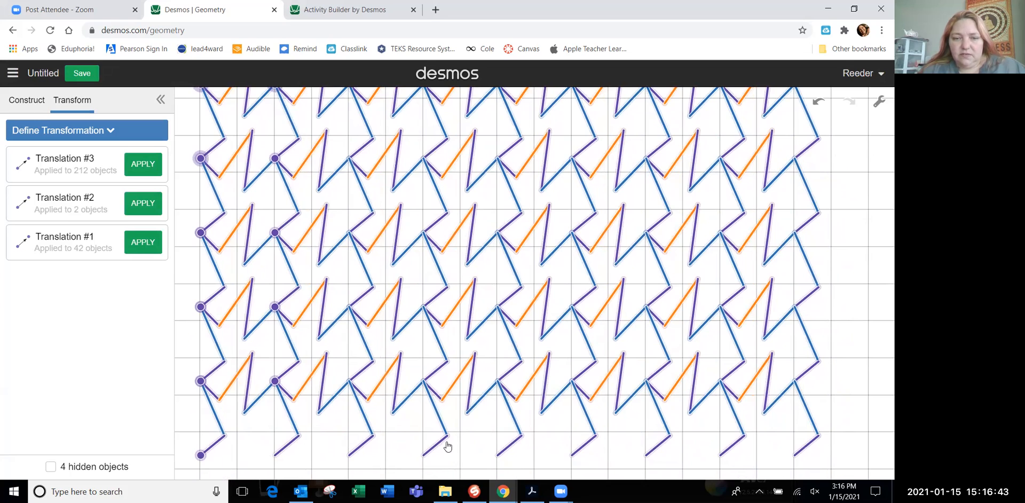
pyautogui.click(392, 430)
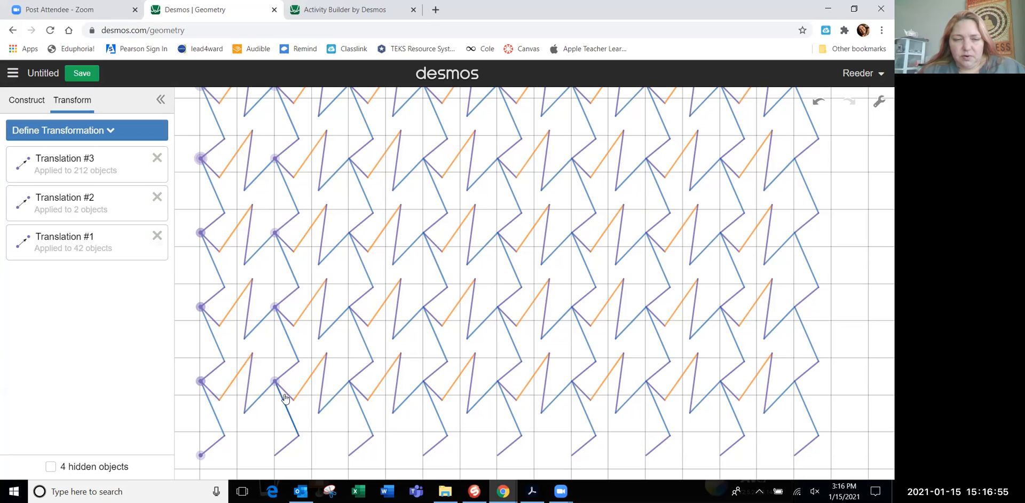
pyautogui.click(201, 381)
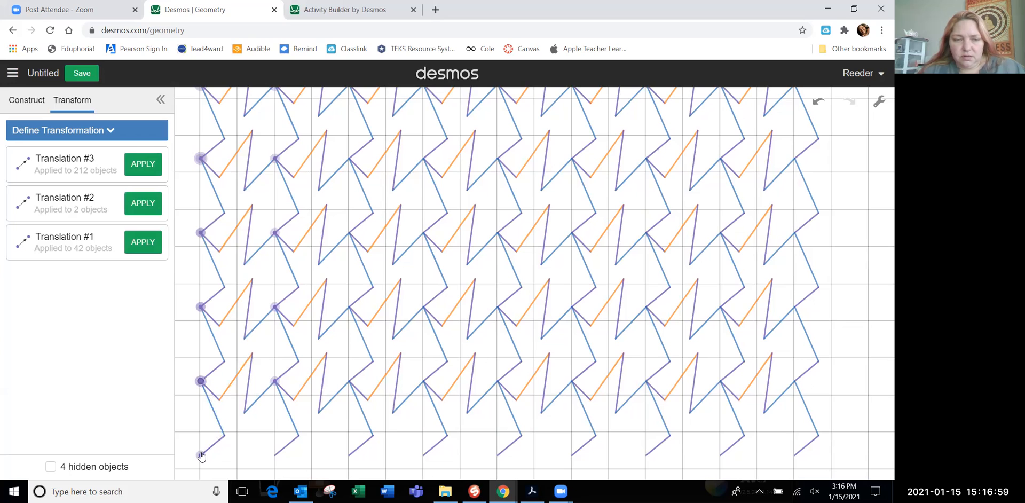
pyautogui.click(107, 134)
pyautogui.click(85, 184)
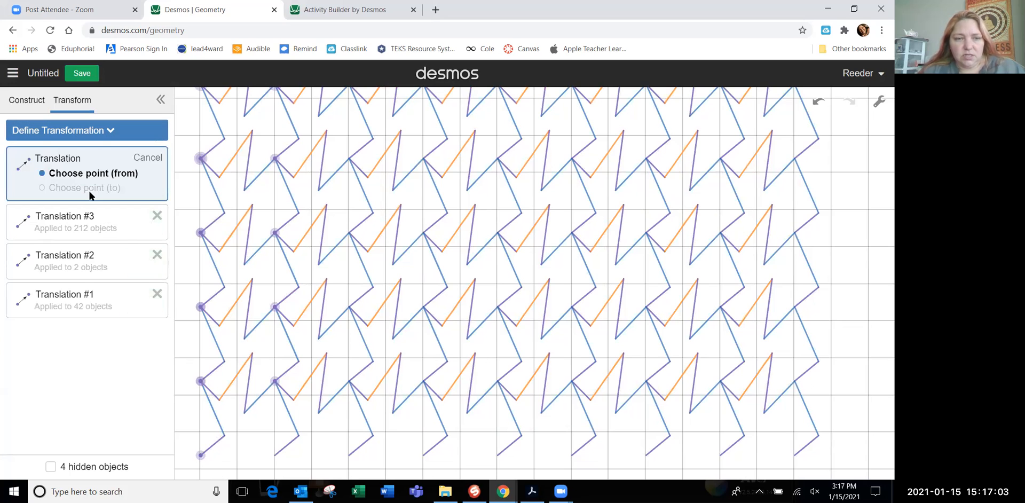
pyautogui.click(201, 381)
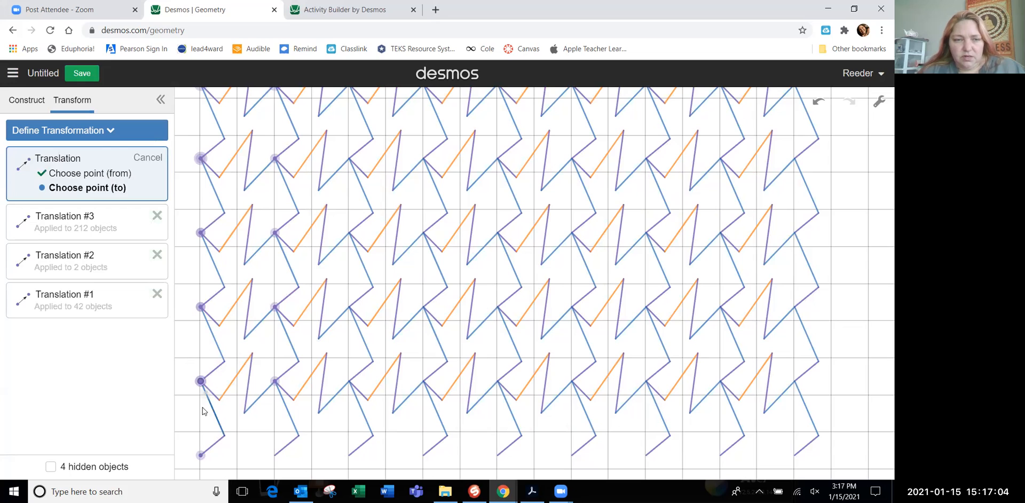
pyautogui.click(201, 455)
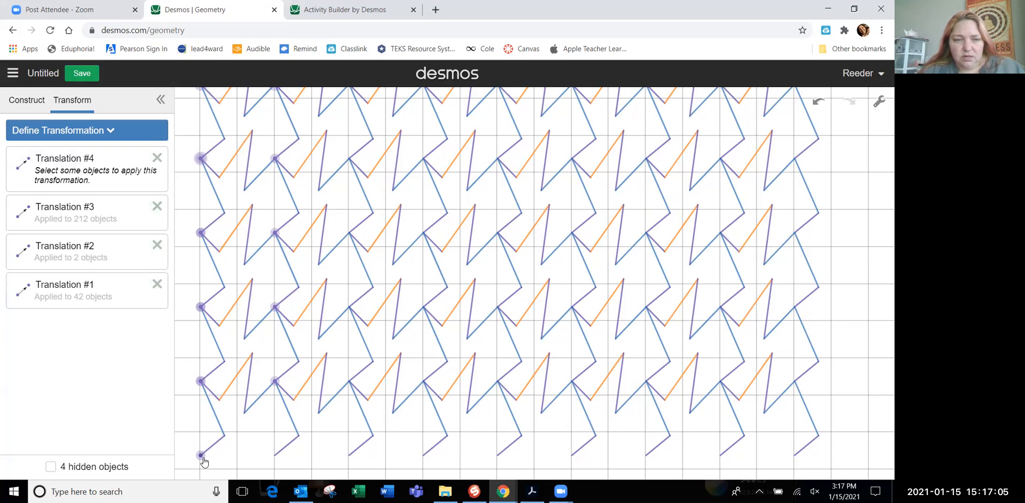
# Select every segment of the lowest row's zigzag side across all eight tiles and apply the newest translation once to close the bottom row
pyautogui.click(214, 396)
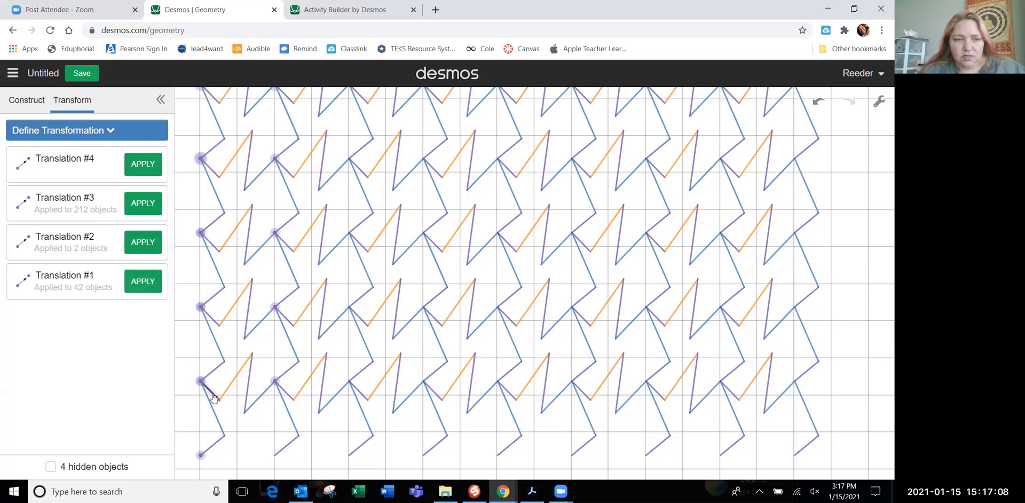
pyautogui.click(237, 376)
pyautogui.click(247, 389)
pyautogui.click(265, 395)
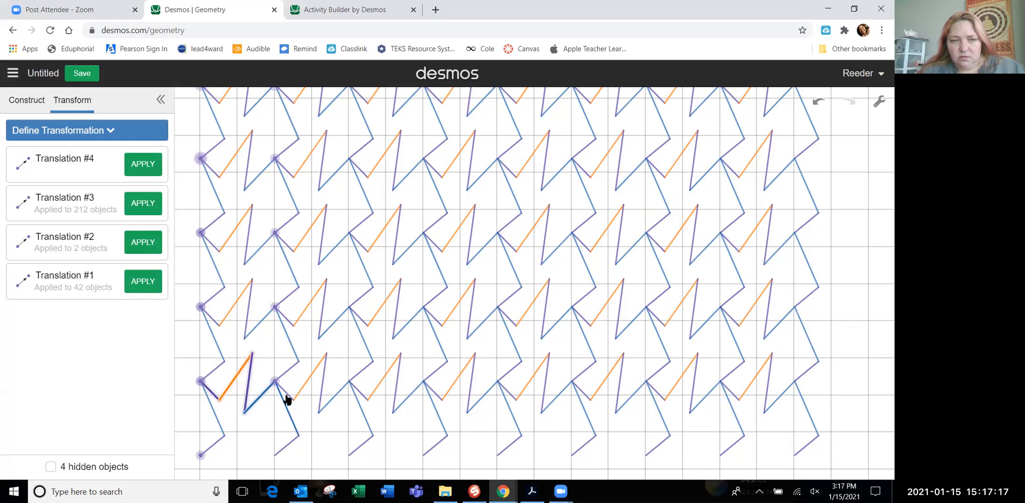
pyautogui.click(287, 397)
pyautogui.click(287, 397)
pyautogui.click(302, 390)
pyautogui.click(289, 396)
pyautogui.click(322, 389)
pyautogui.click(336, 396)
pyautogui.click(356, 393)
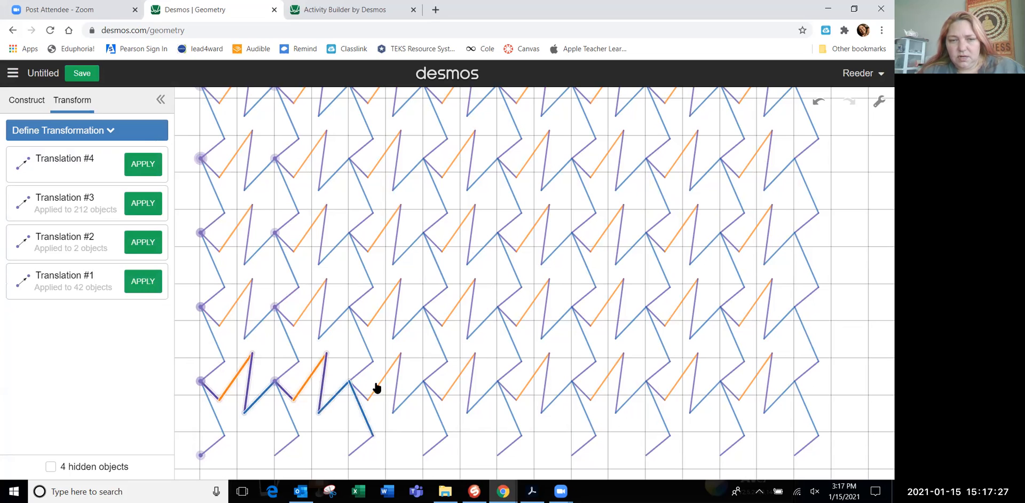
pyautogui.click(357, 403)
pyautogui.click(383, 387)
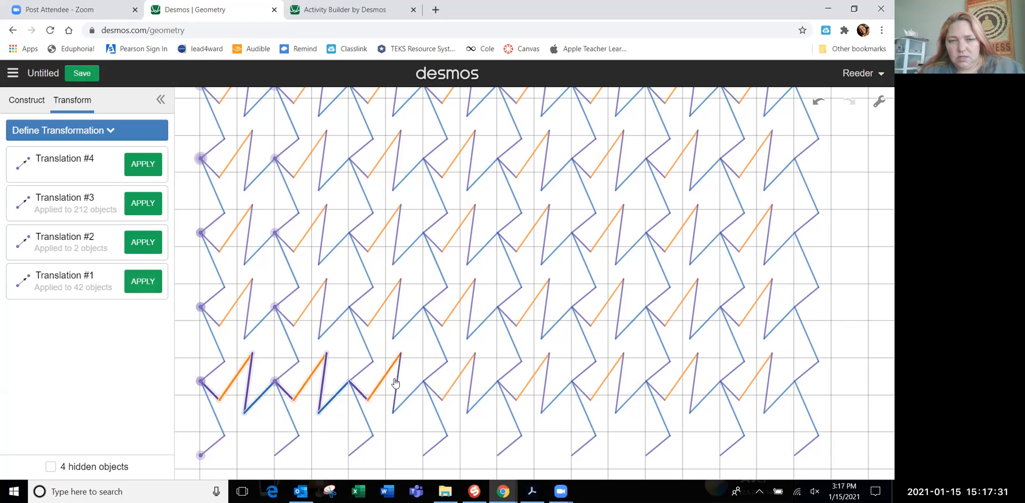
pyautogui.click(396, 384)
pyautogui.click(414, 393)
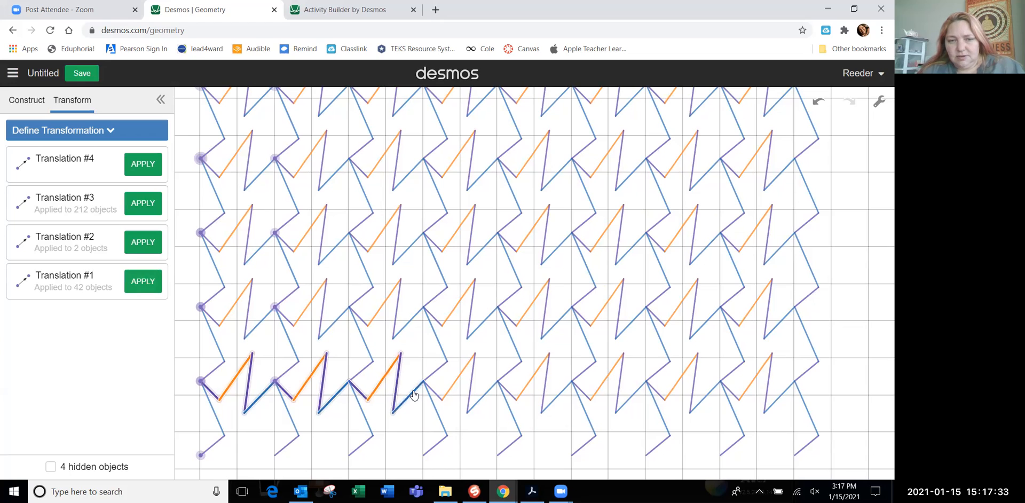
pyautogui.click(432, 393)
pyautogui.click(432, 392)
pyautogui.click(434, 391)
pyautogui.click(451, 390)
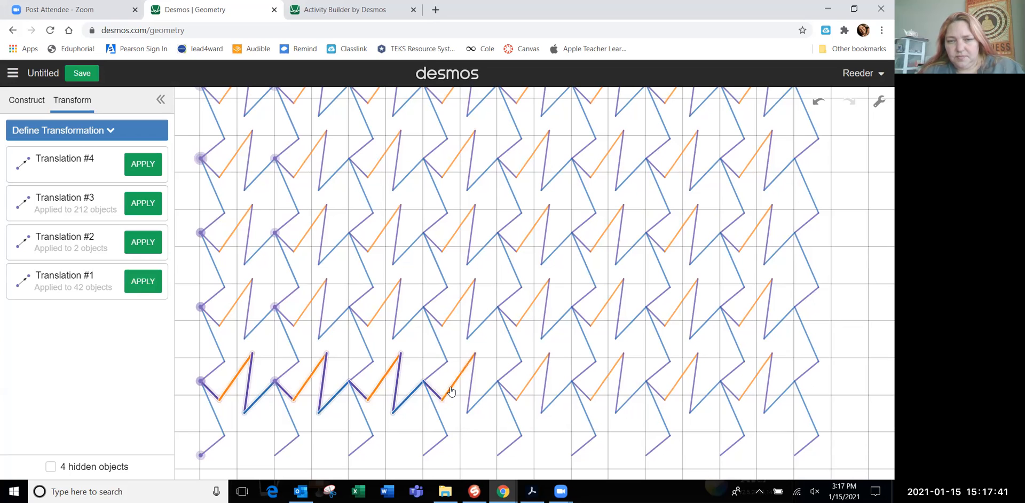
pyautogui.click(471, 385)
pyautogui.click(487, 393)
pyautogui.click(508, 391)
pyautogui.click(527, 386)
pyautogui.click(545, 388)
pyautogui.click(558, 396)
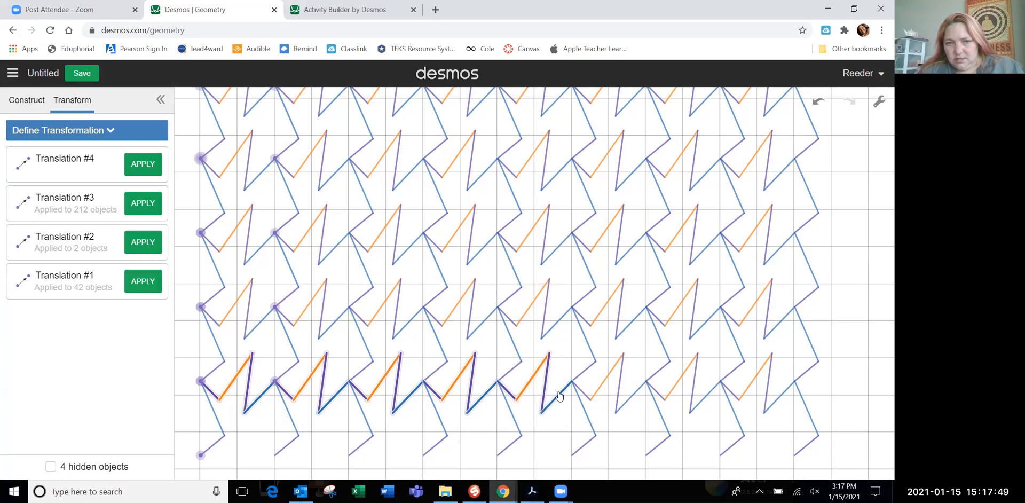
pyautogui.click(579, 396)
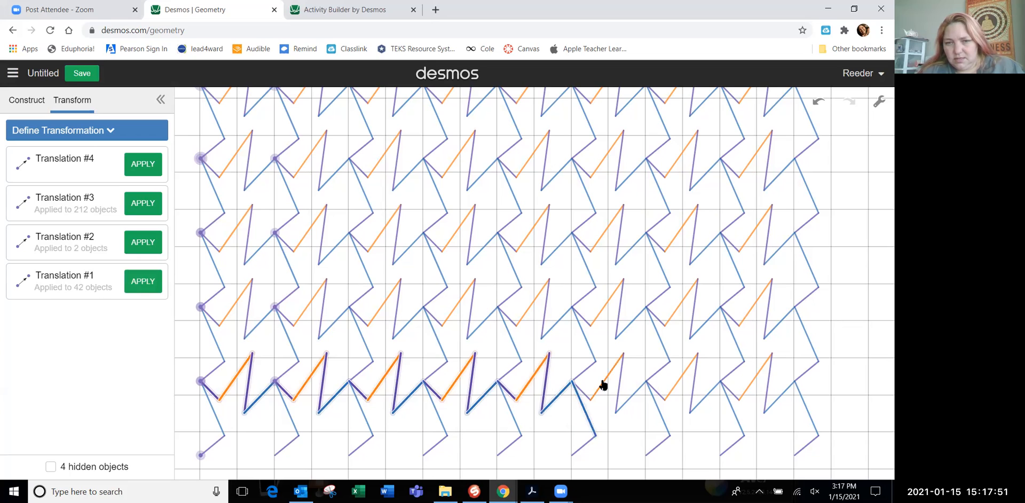
pyautogui.click(586, 396)
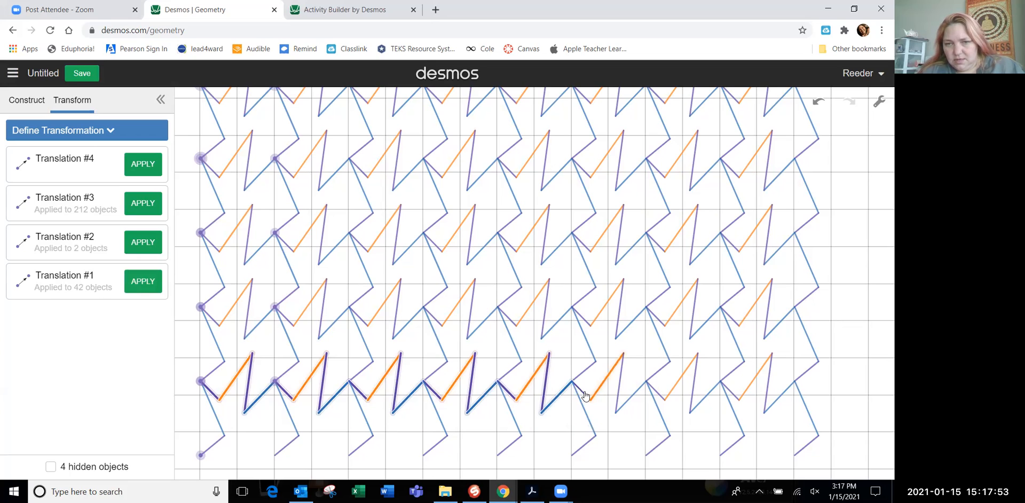
pyautogui.click(582, 396)
pyautogui.click(582, 395)
pyautogui.click(583, 395)
pyautogui.click(583, 395)
pyautogui.click(584, 395)
pyautogui.click(618, 390)
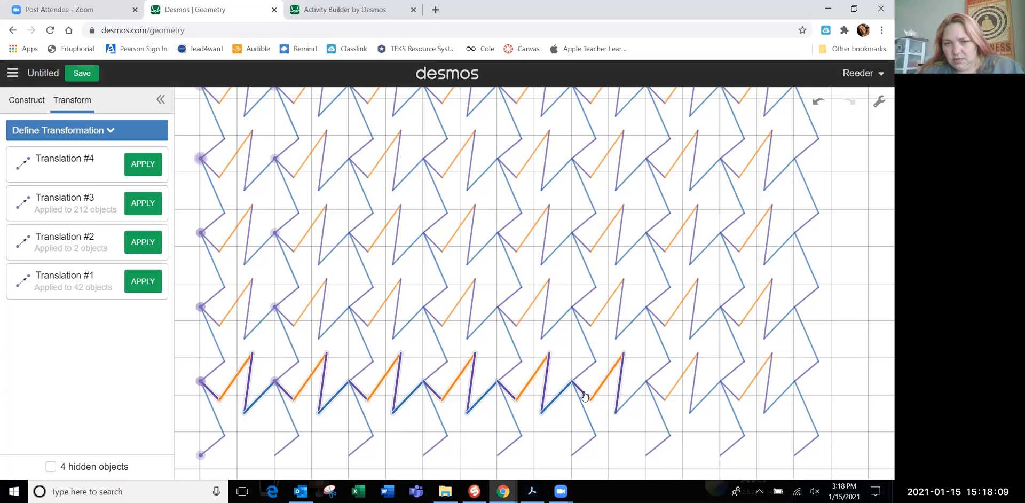
pyautogui.click(629, 400)
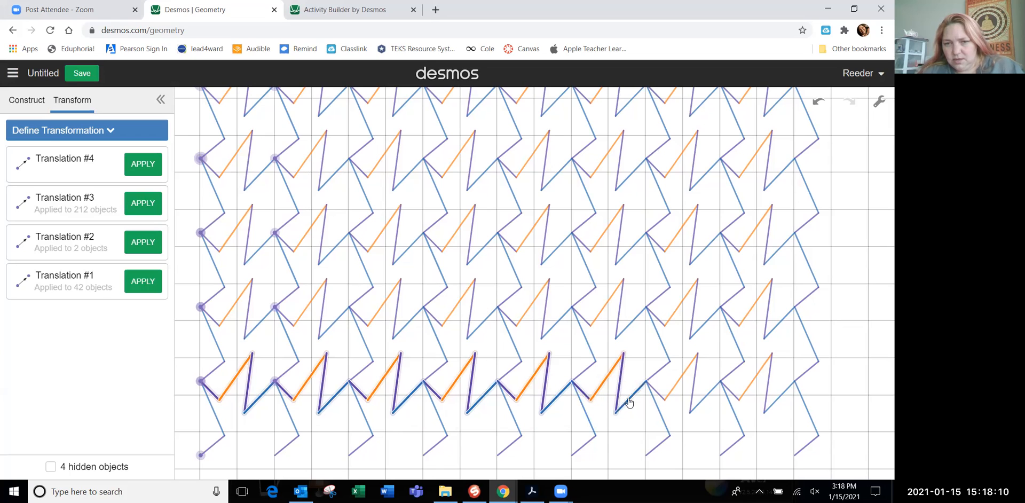
pyautogui.click(672, 392)
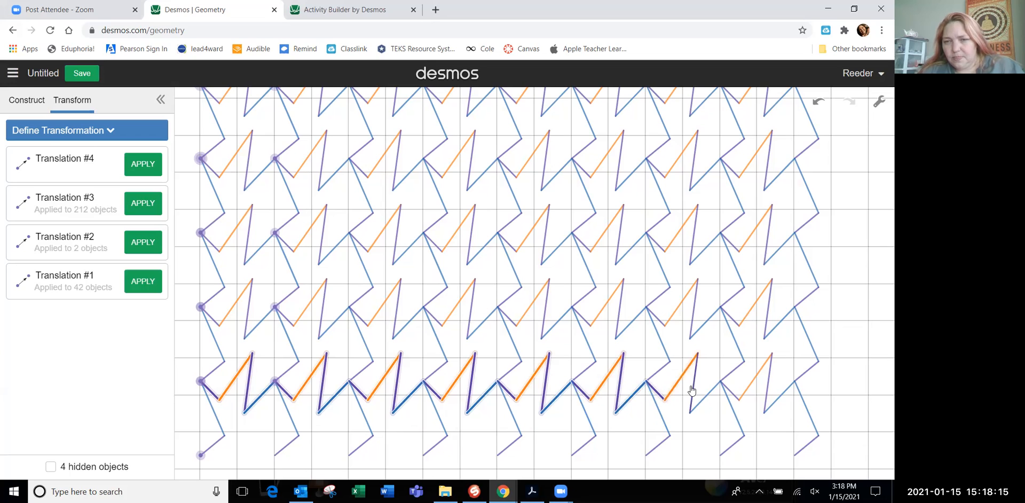
pyautogui.click(694, 385)
pyautogui.click(706, 396)
pyautogui.click(727, 394)
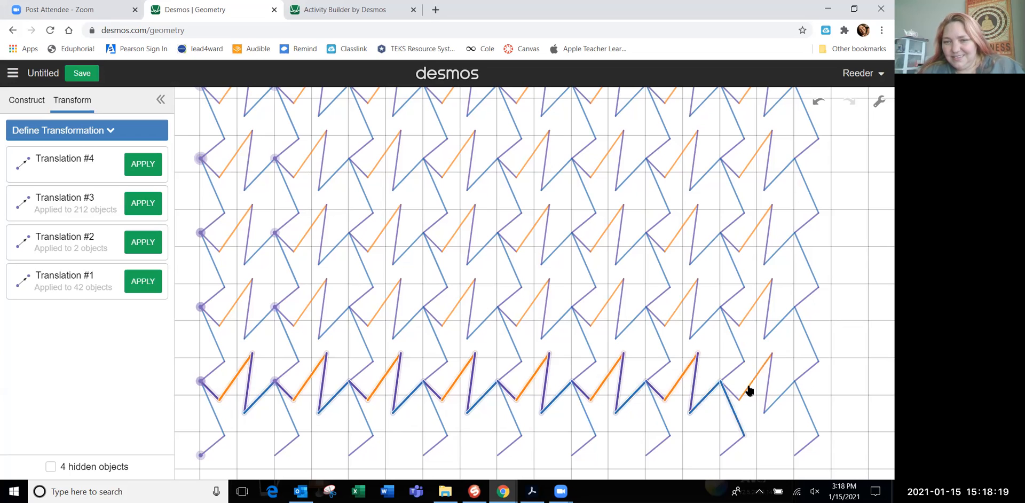
pyautogui.click(750, 391)
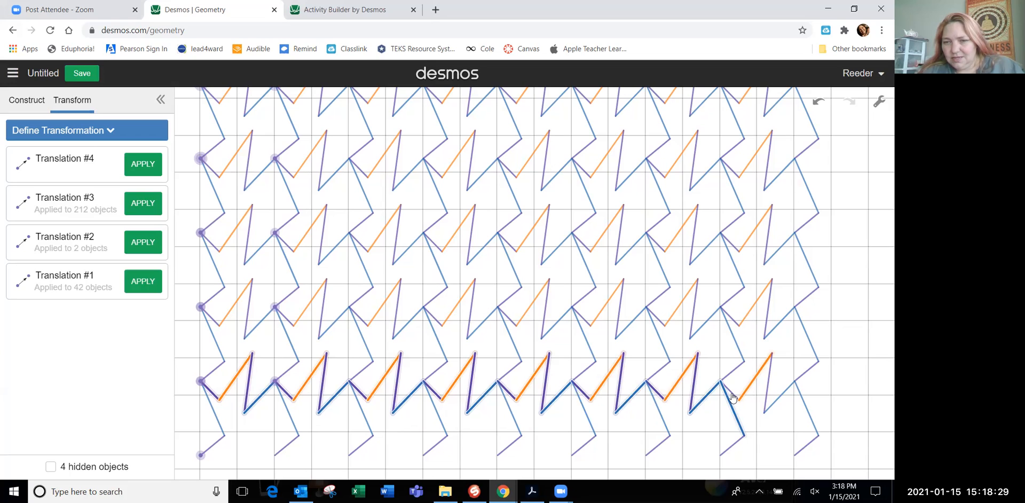
pyautogui.click(767, 393)
pyautogui.click(779, 400)
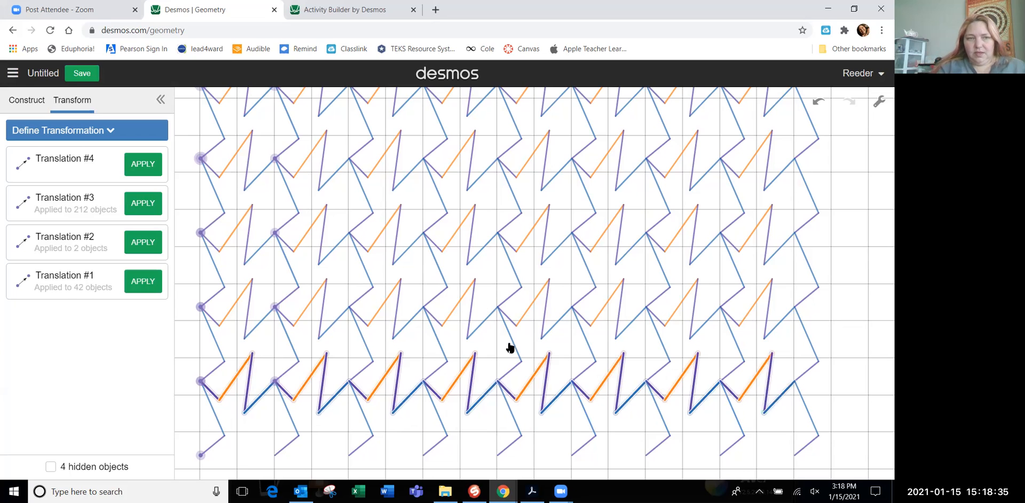
pyautogui.click(140, 164)
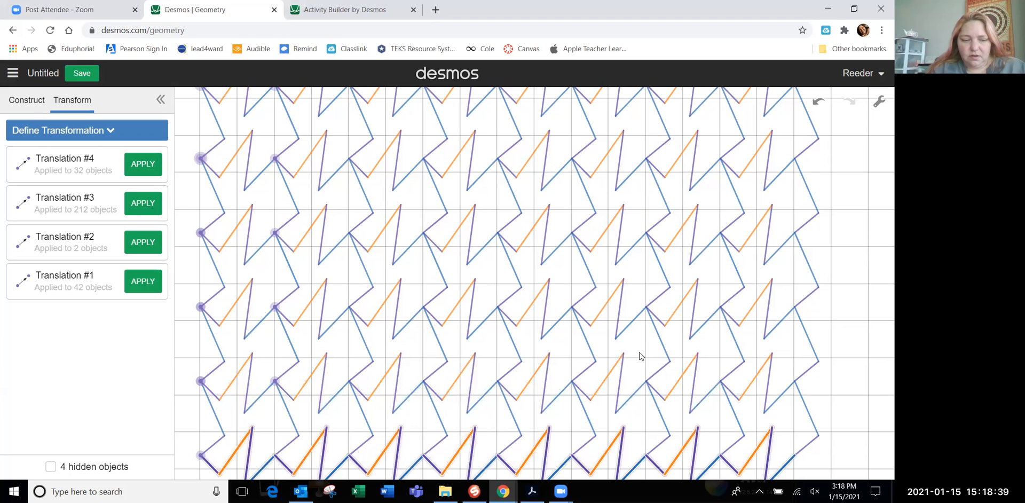
# Select the whole tessellation, shift it on the canvas to bring the bottom row into view, and clear the selection
pyautogui.hotkey('ctrl', 'a')
pyautogui.moveTo(576, 308); pyautogui.dragTo(571, 276)
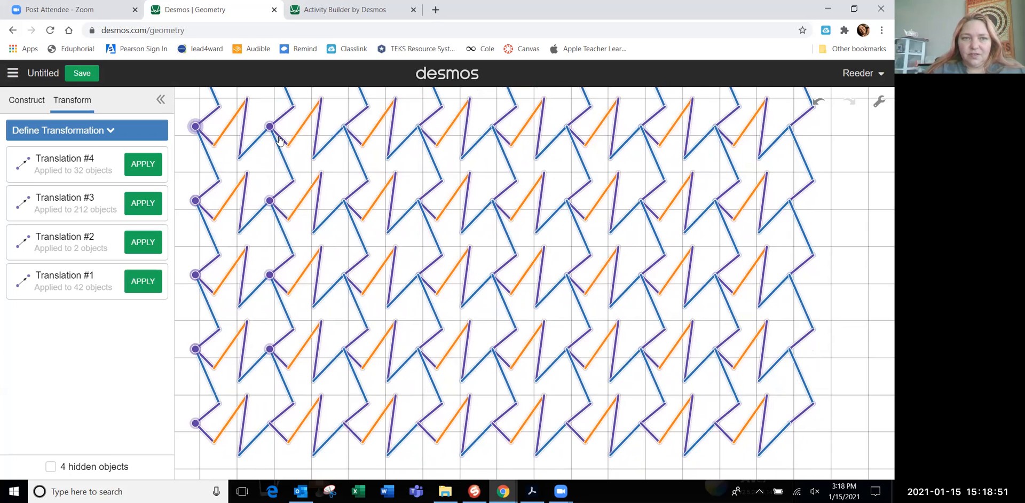
pyautogui.moveTo(259, 146)
pyautogui.mouseDown()
pyautogui.moveTo(258, 206)
pyautogui.moveTo(257, 161)
pyautogui.mouseUp()
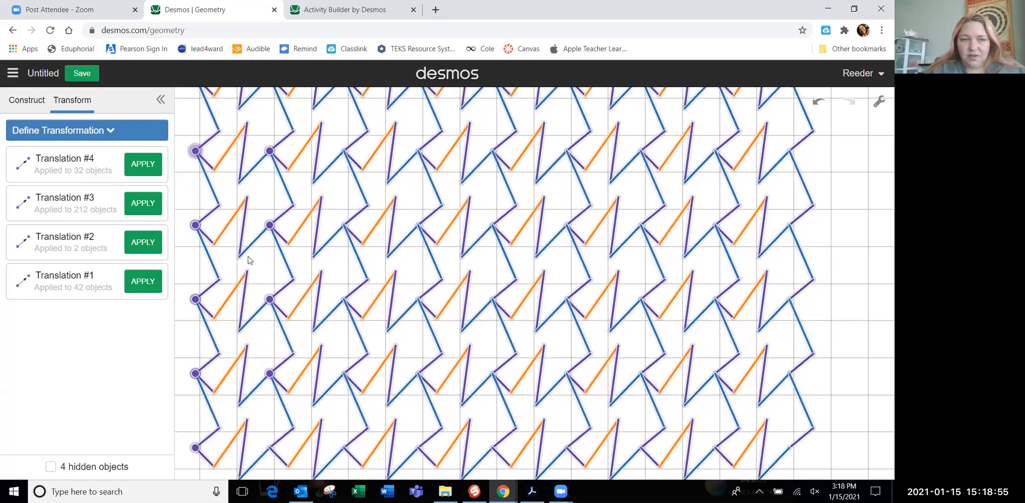
pyautogui.click(254, 149)
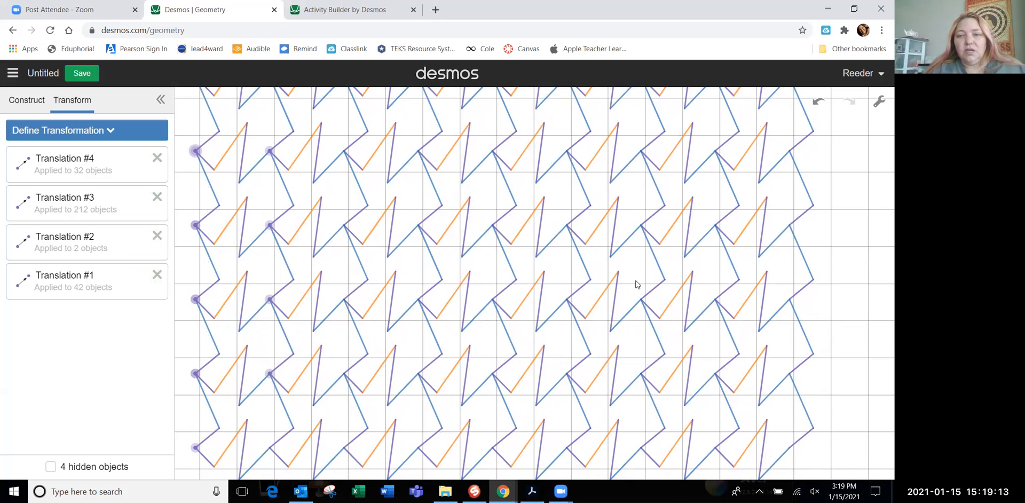
# Turn off the background grid
pyautogui.click(879, 104)
pyautogui.click(735, 177)
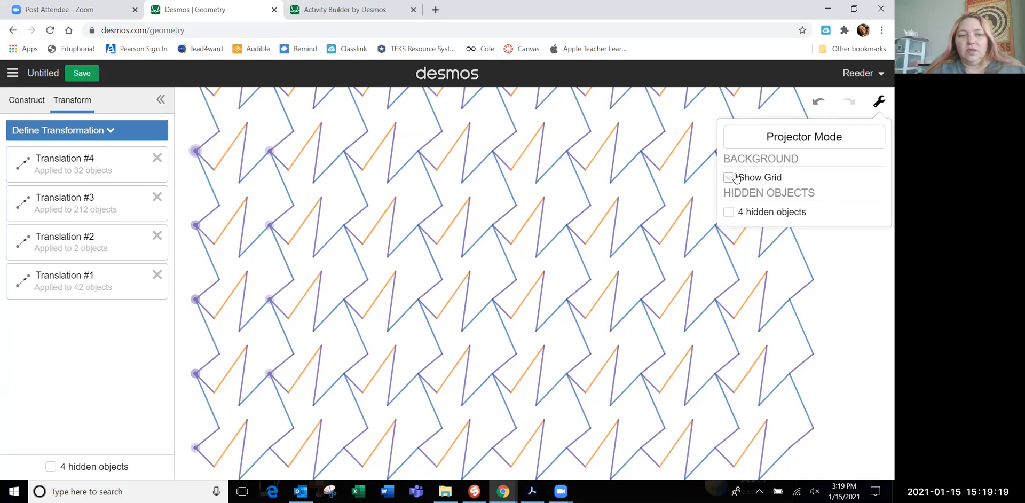
# Hide the highlighted corner points on the lowest two marked rows, including the overlapping one in the first column
pyautogui.click(195, 449)
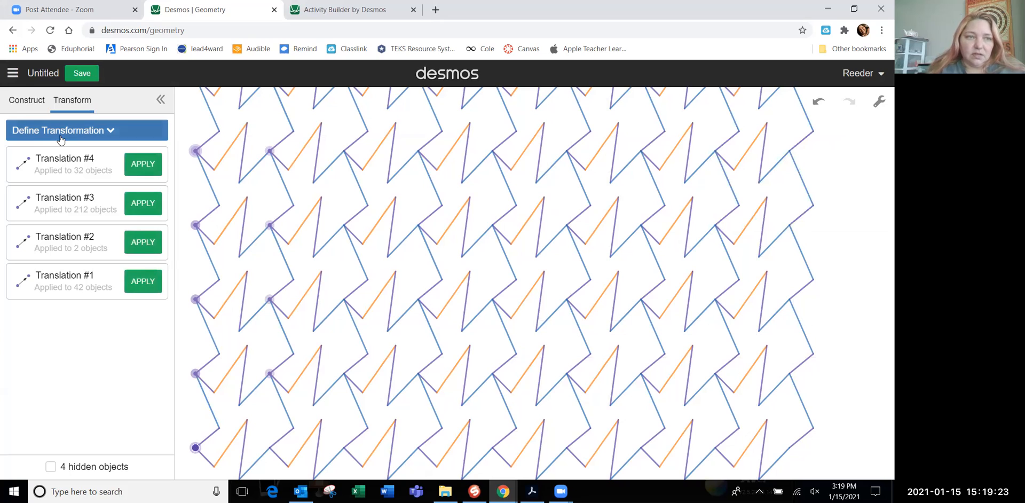
pyautogui.click(26, 102)
pyautogui.click(61, 311)
pyautogui.click(197, 375)
pyautogui.click(46, 310)
pyautogui.click(271, 373)
pyautogui.click(46, 311)
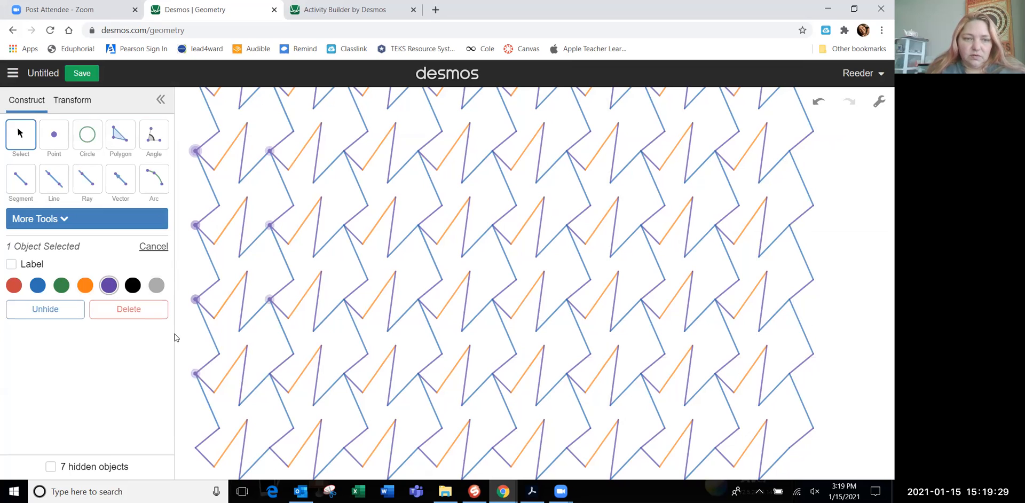
pyautogui.click(198, 376)
pyautogui.click(62, 310)
# Hide the overlapping first-column corner points on the next two rows up
pyautogui.click(197, 300)
pyautogui.click(70, 311)
pyautogui.click(197, 225)
pyautogui.click(62, 310)
pyautogui.click(197, 300)
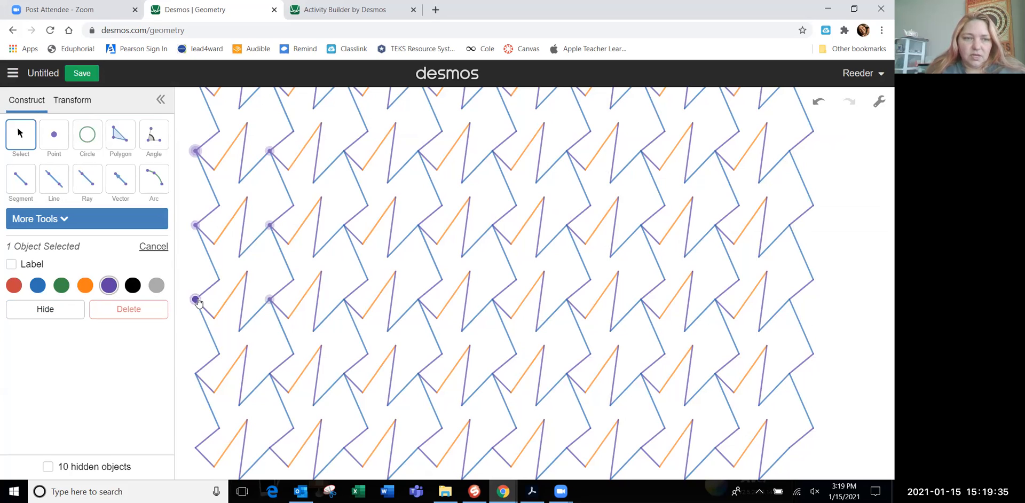
pyautogui.click(62, 309)
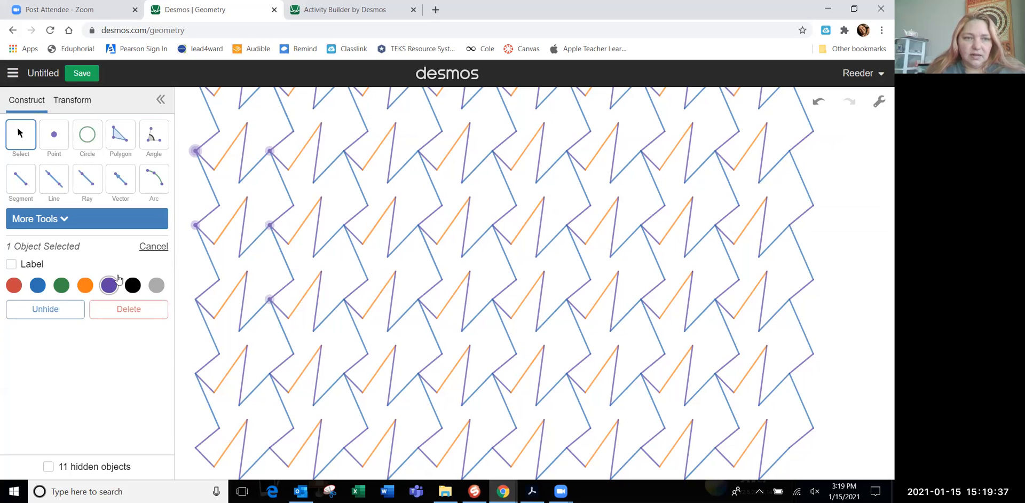
pyautogui.click(196, 225)
pyautogui.click(58, 310)
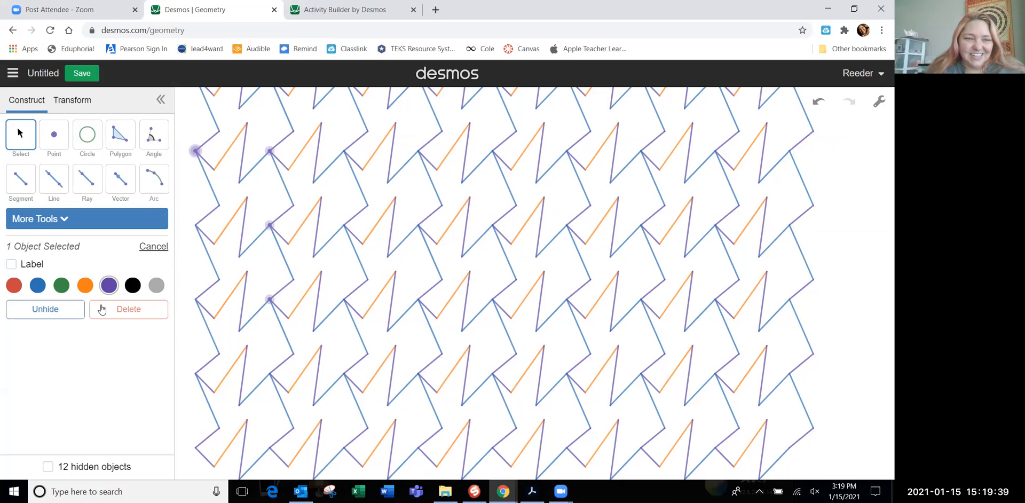
# Hide the remaining second-column corner points and the overlapping first-column points on the uppermost marked row in view
pyautogui.click(270, 300)
pyautogui.click(71, 313)
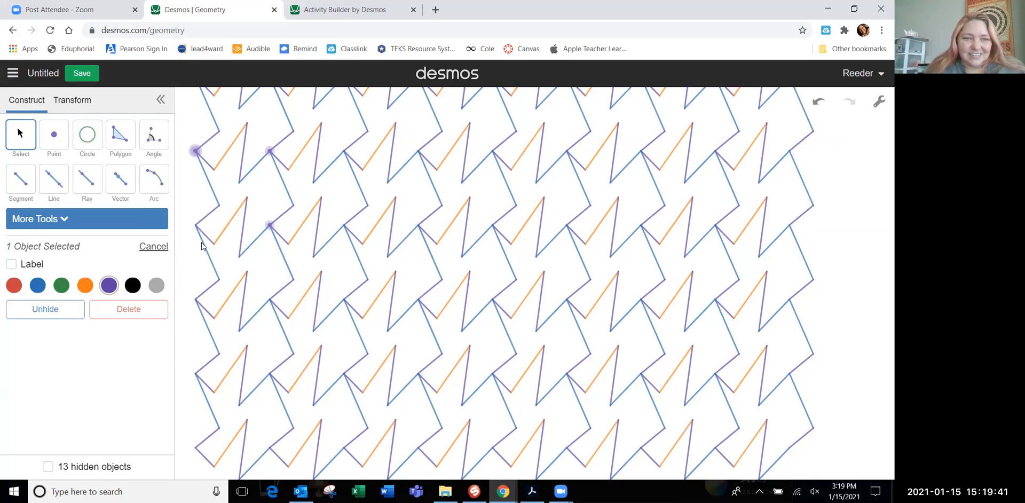
pyautogui.click(269, 225)
pyautogui.click(46, 311)
pyautogui.click(196, 150)
pyautogui.click(48, 310)
pyautogui.click(195, 152)
pyautogui.click(66, 308)
pyautogui.click(270, 152)
pyautogui.click(54, 317)
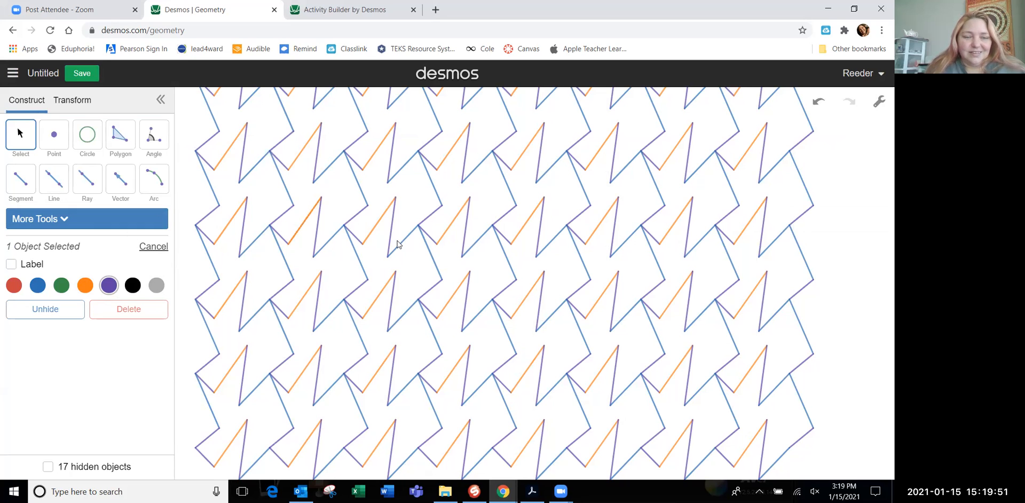
# Move the whole tessellation down to bring its top row into view and hide that row's two free corner points
pyautogui.hotkey('ctrl', 'a')
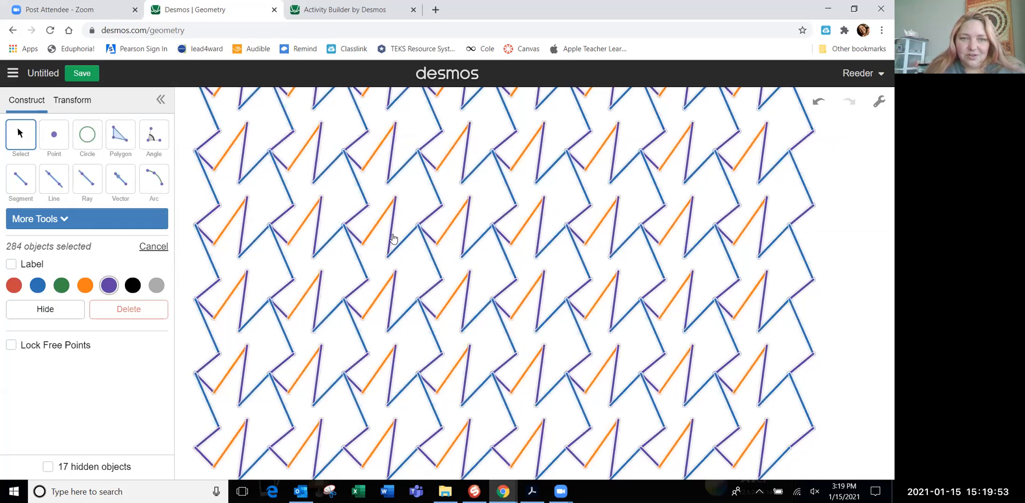
pyautogui.moveTo(394, 238); pyautogui.dragTo(393, 283)
pyautogui.click(269, 121)
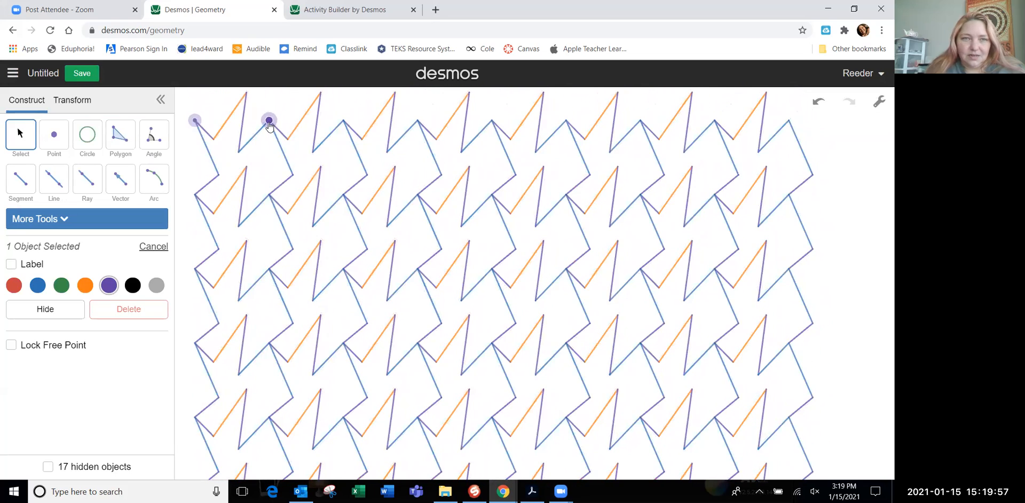
pyautogui.click(69, 309)
pyautogui.click(195, 122)
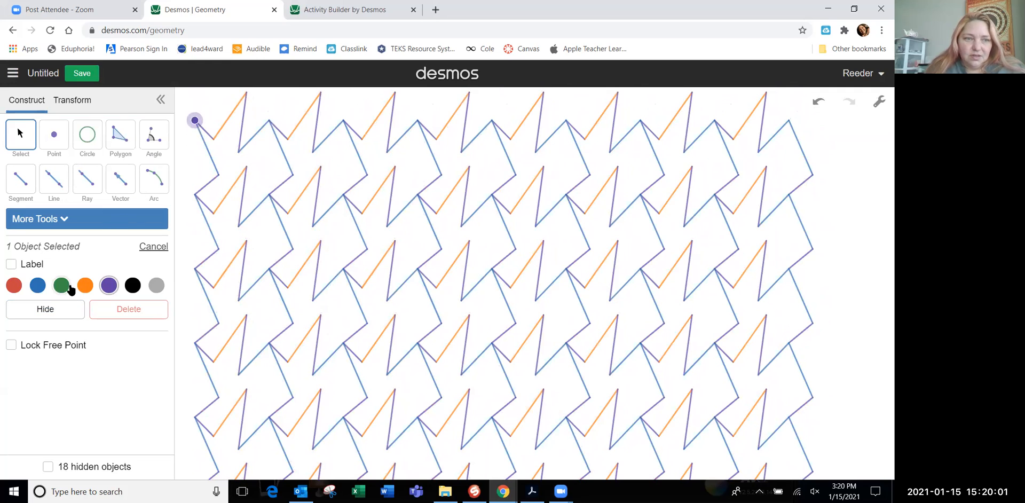
pyautogui.click(68, 313)
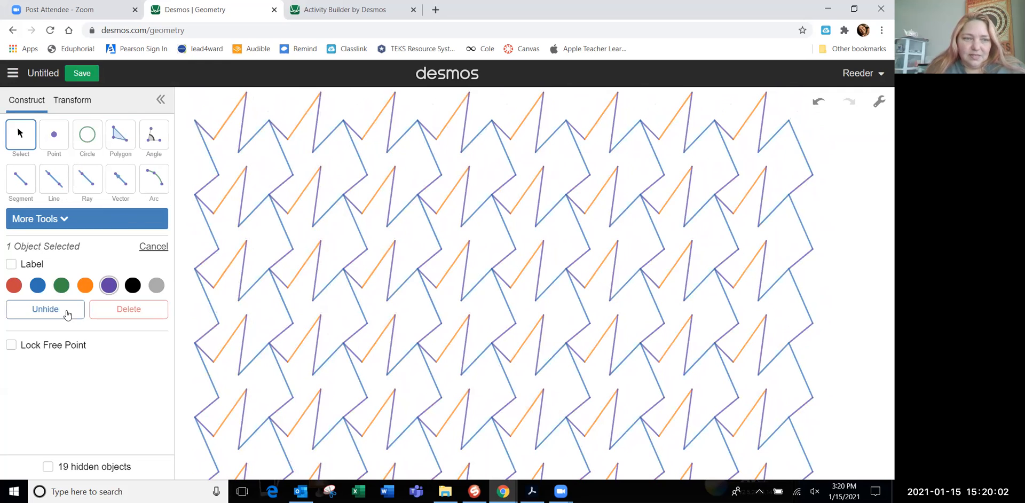
# Reshape all the tiles by moving vertices of the first tile's zigzag side and its original corner point freehand
pyautogui.click(246, 170)
pyautogui.moveTo(248, 169); pyautogui.dragTo(278, 203)
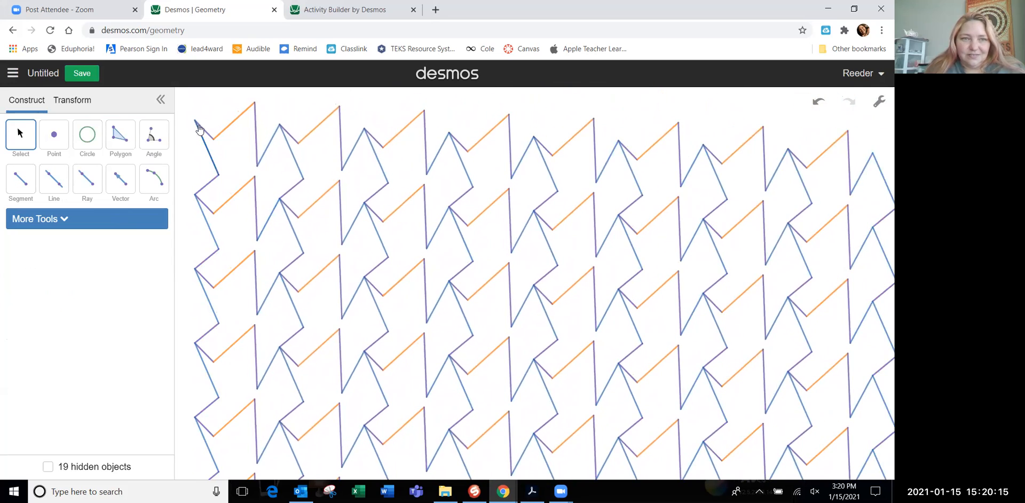
pyautogui.moveTo(195, 125)
pyautogui.mouseDown()
pyautogui.moveTo(198, 143)
pyautogui.moveTo(190, 124)
pyautogui.mouseUp()
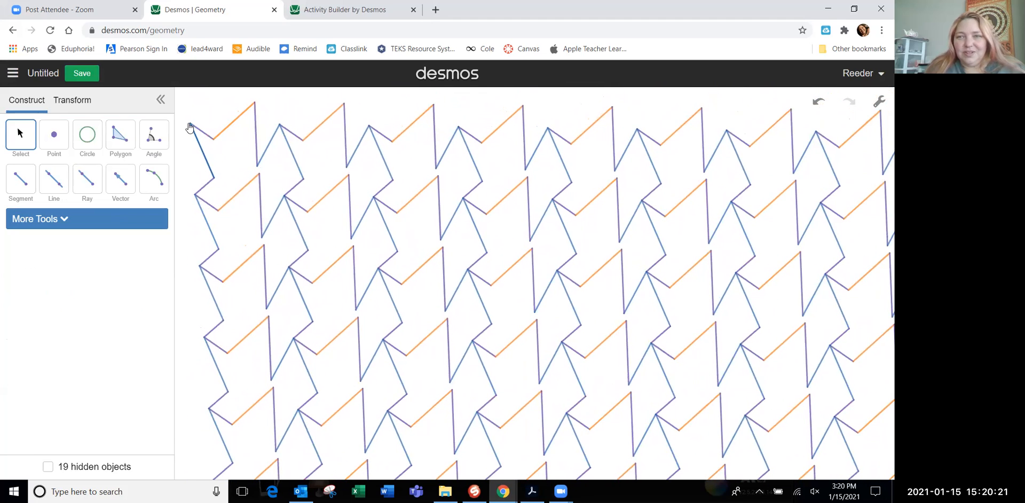